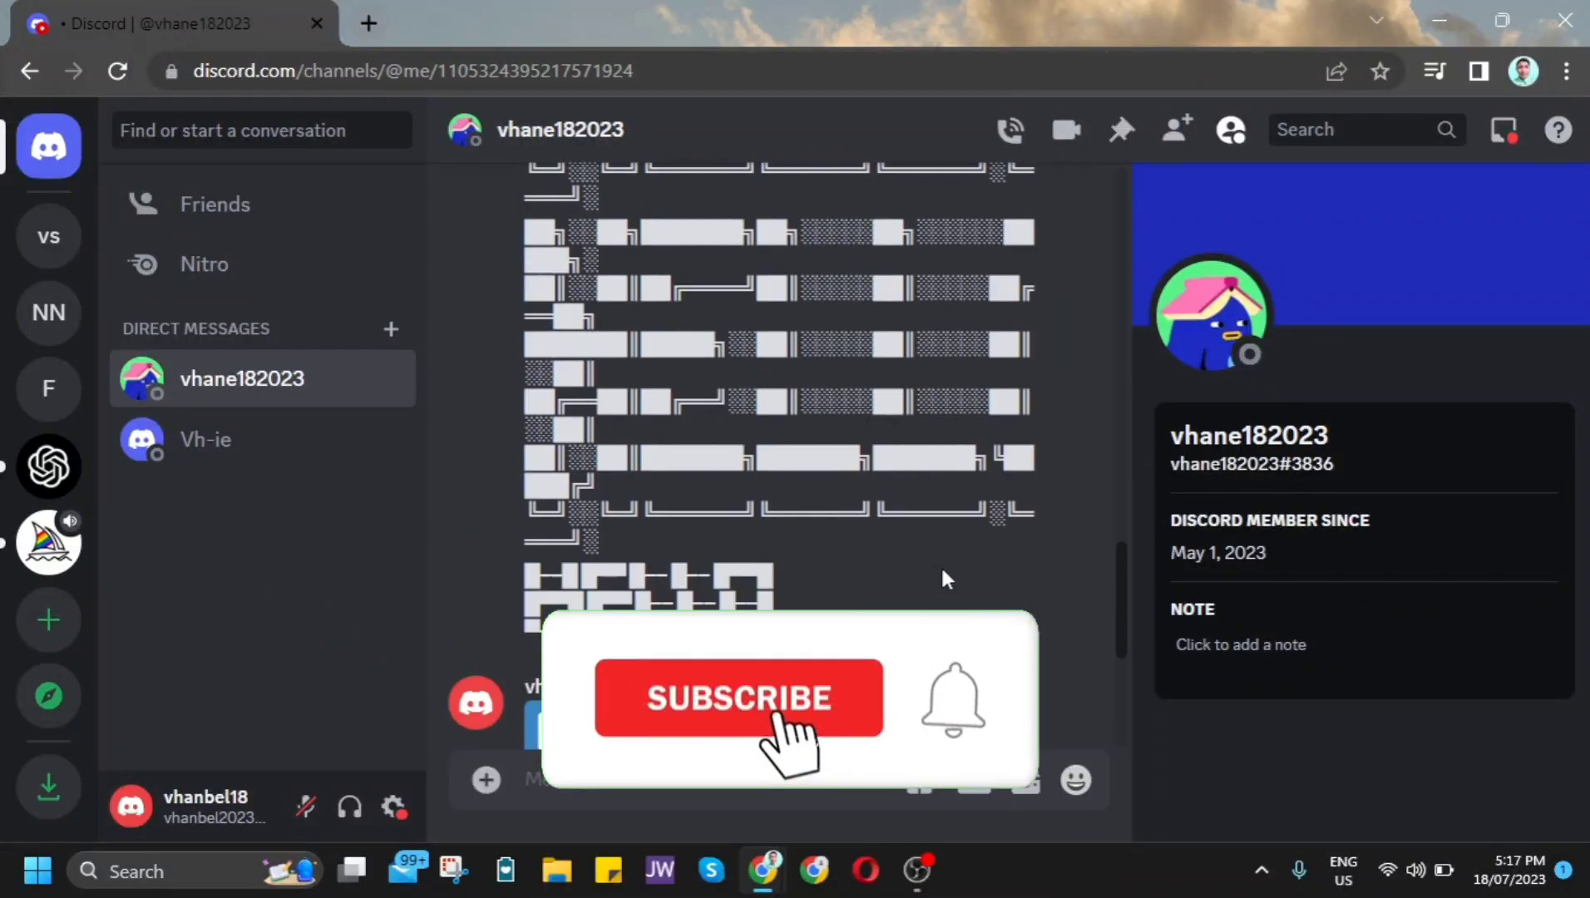
Open Discord's User Settings from the gear icon
scroll(942, 571, down, 5)
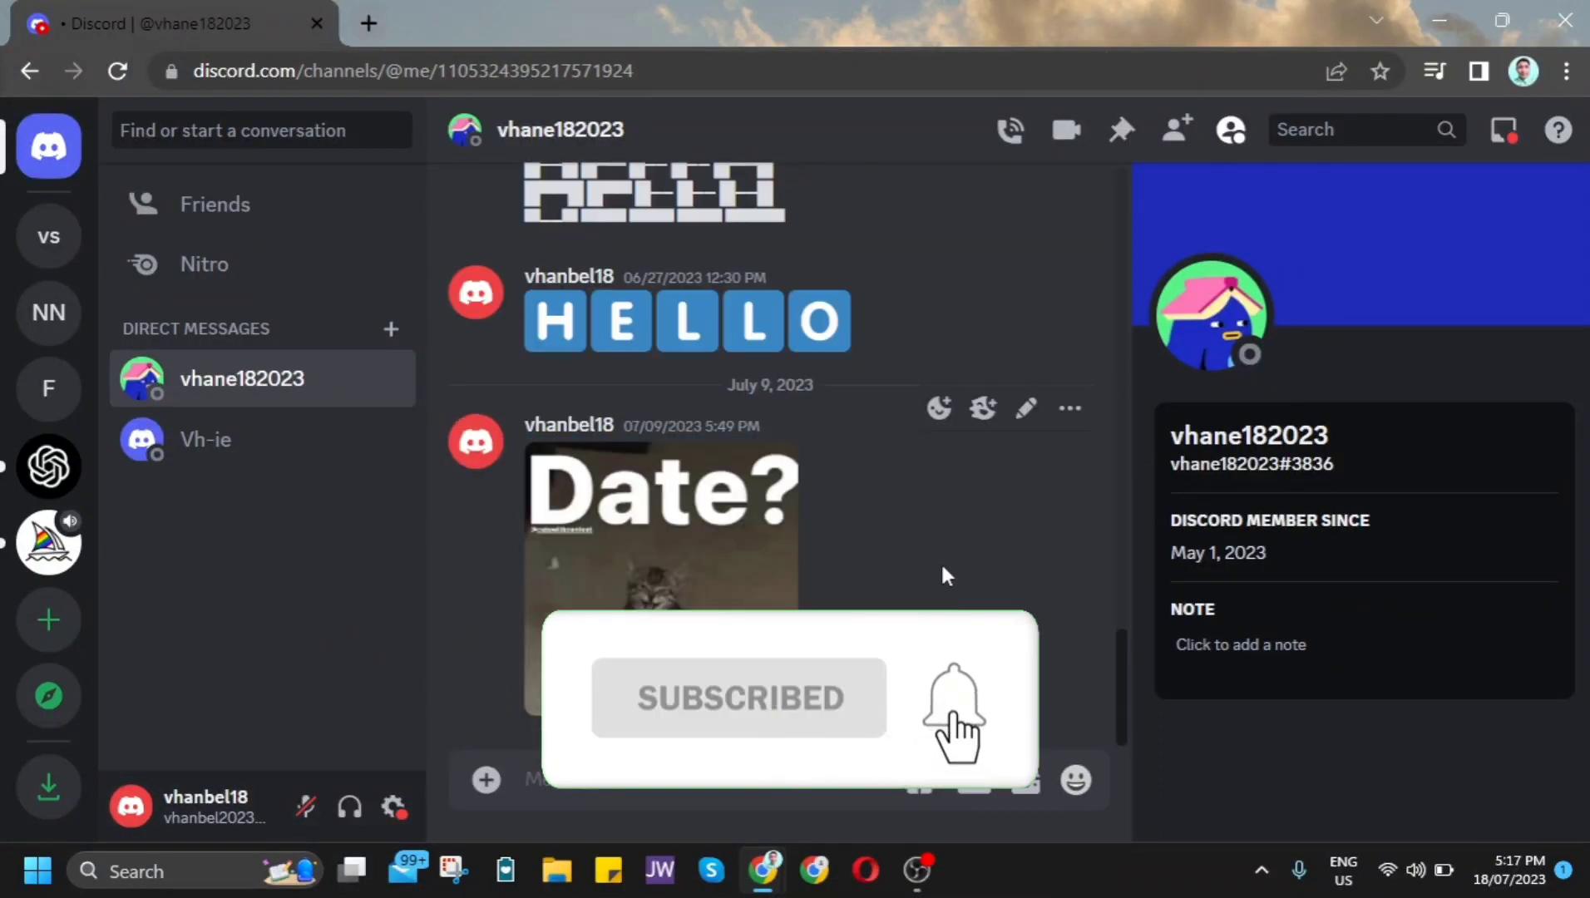
scroll(940, 561, up, 2)
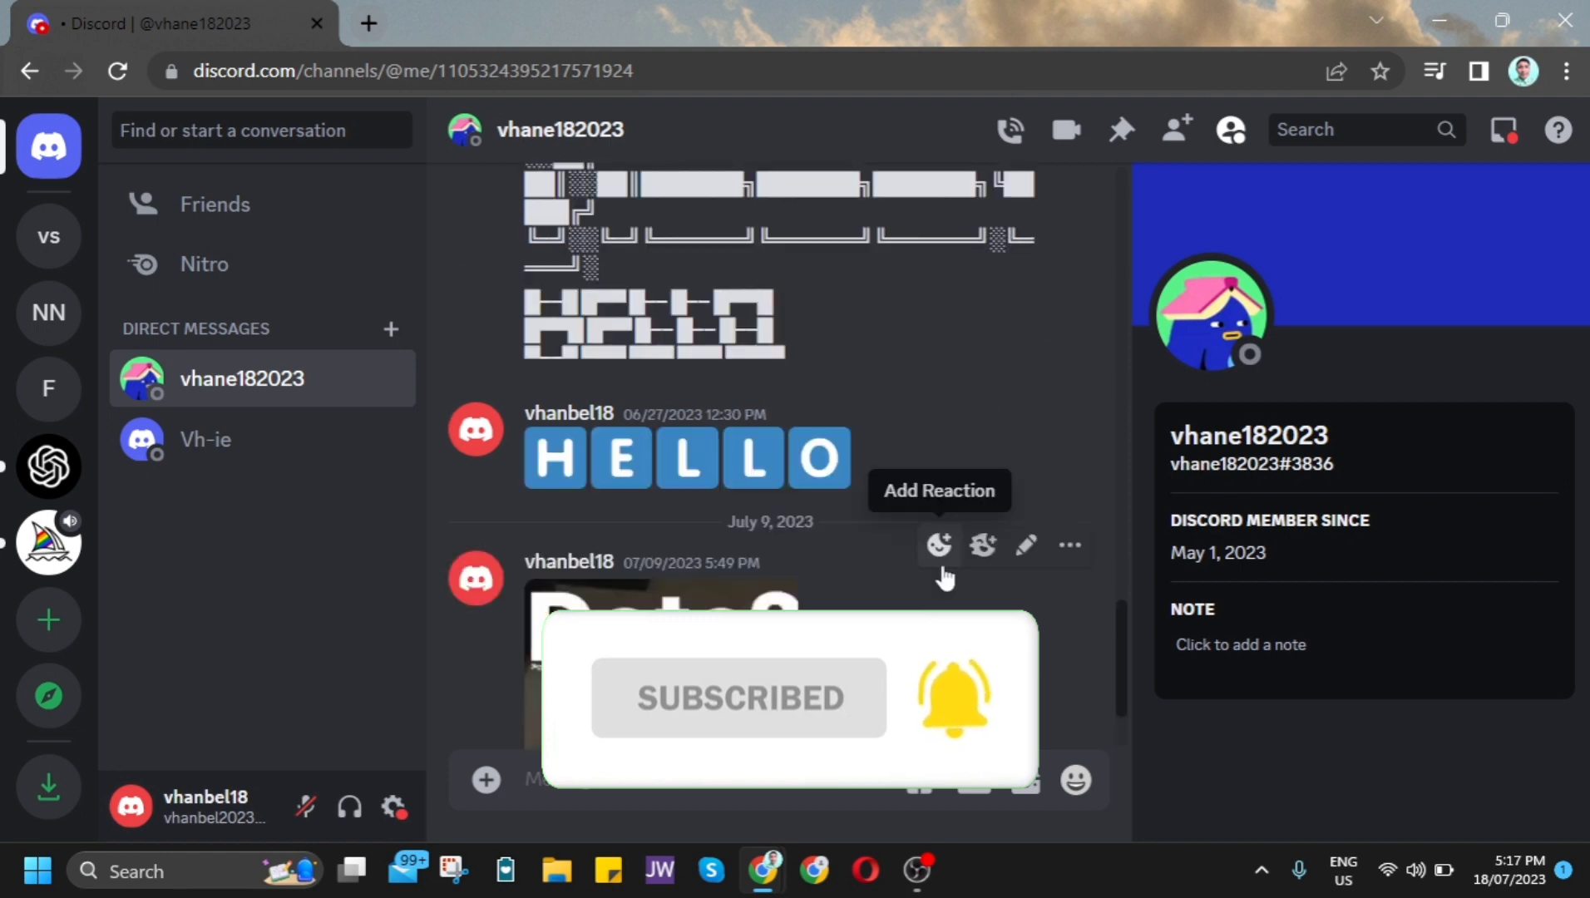
scroll(943, 572, up, 4)
scroll(937, 578, up, 2)
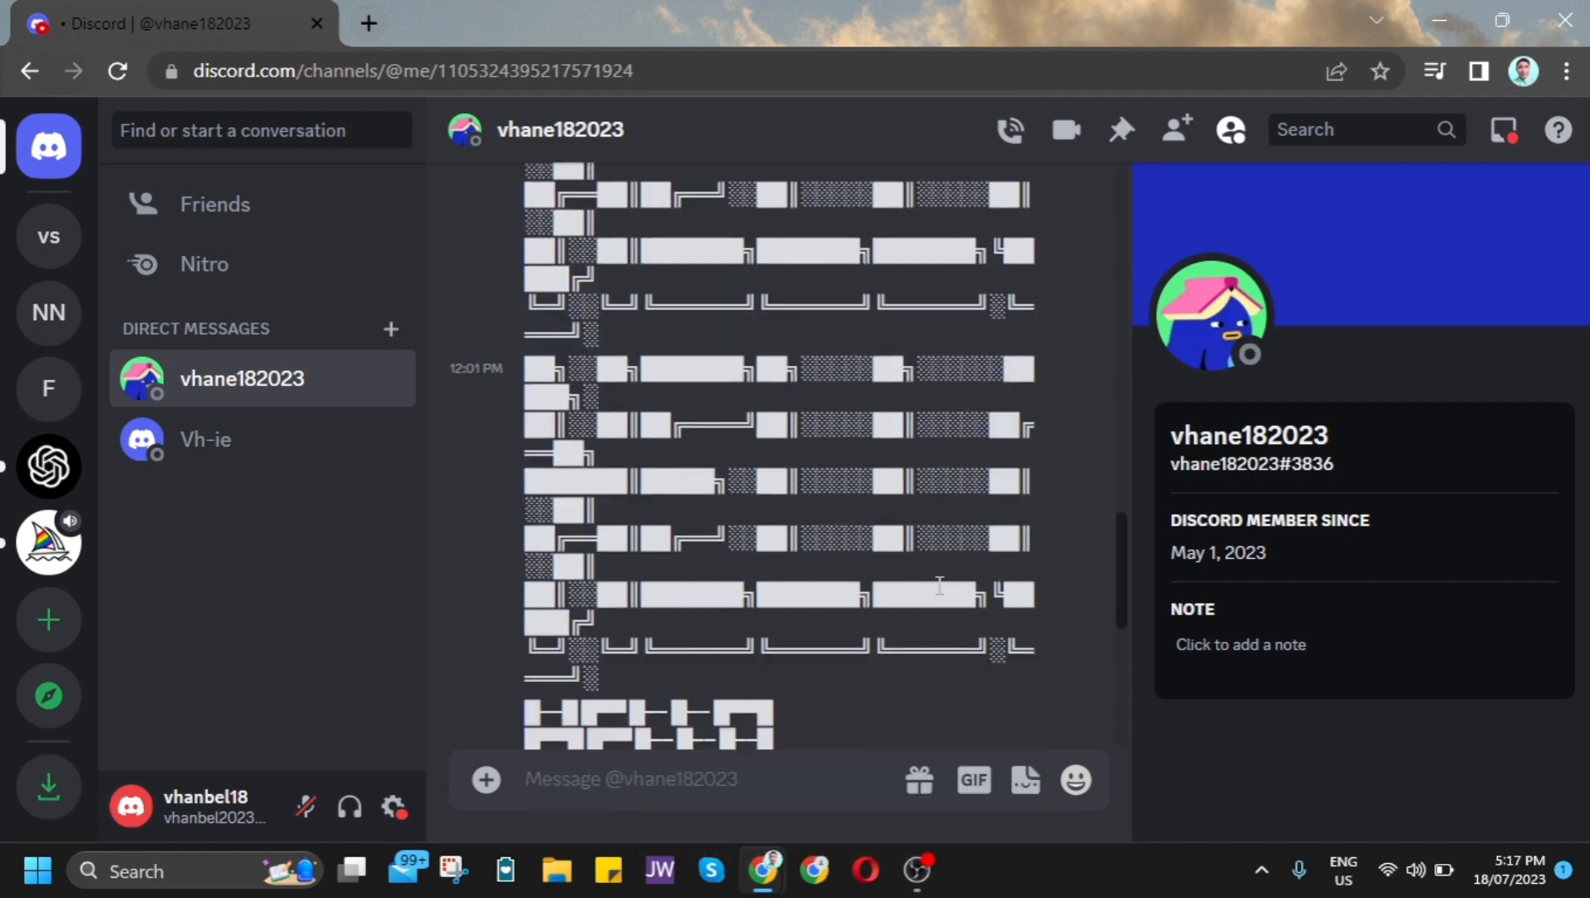
scroll(924, 580, up, 2)
scroll(908, 576, down, 5)
scroll(908, 589, down, 2)
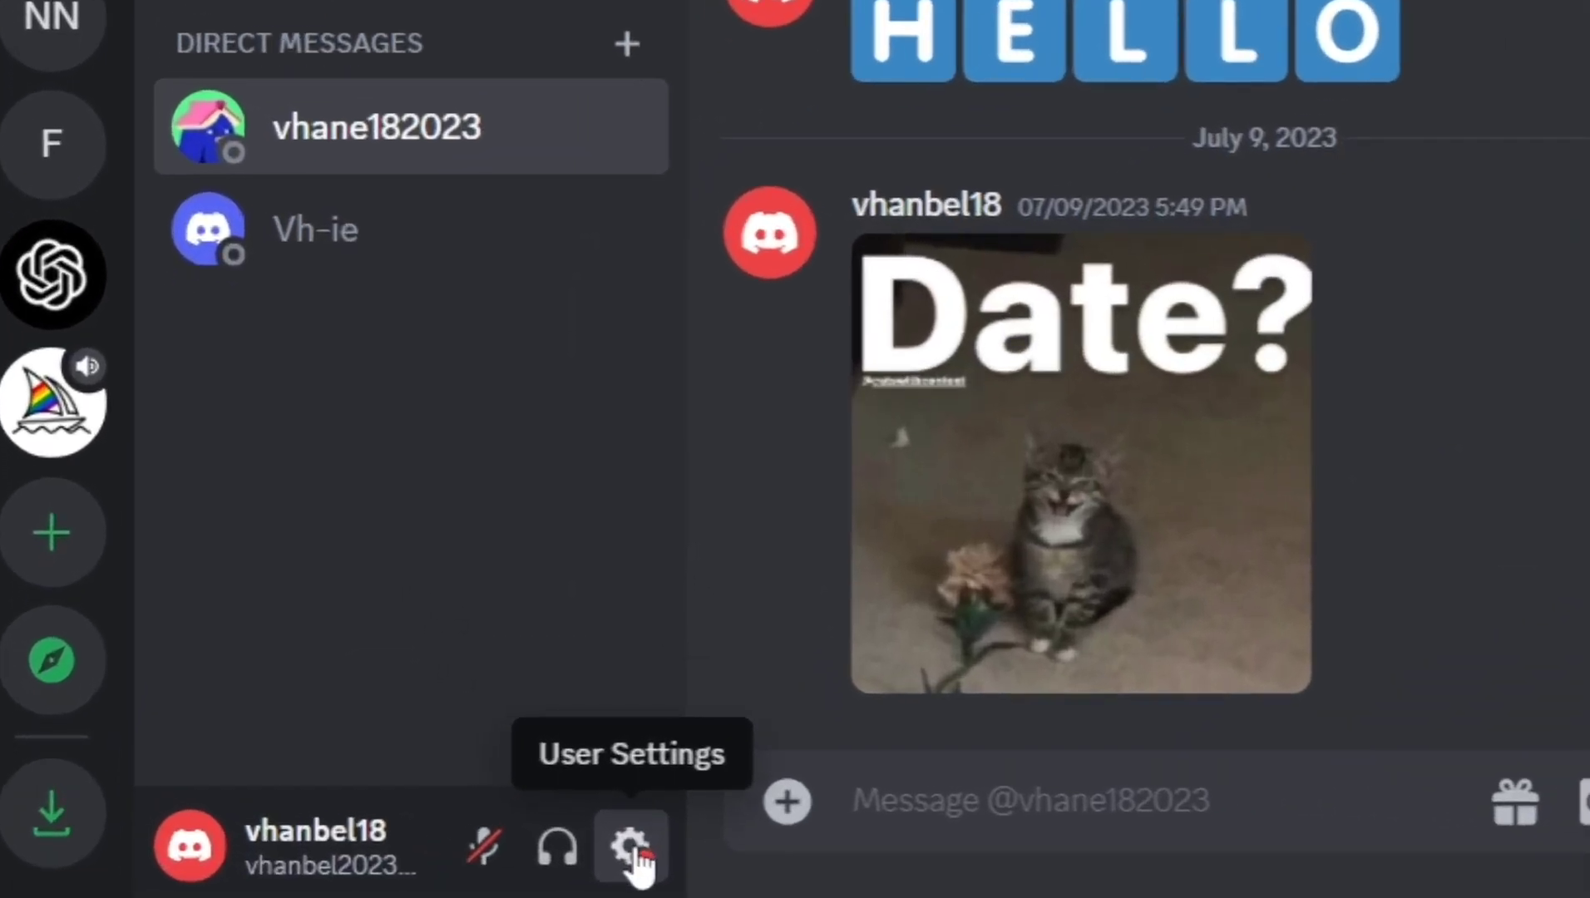
click(632, 848)
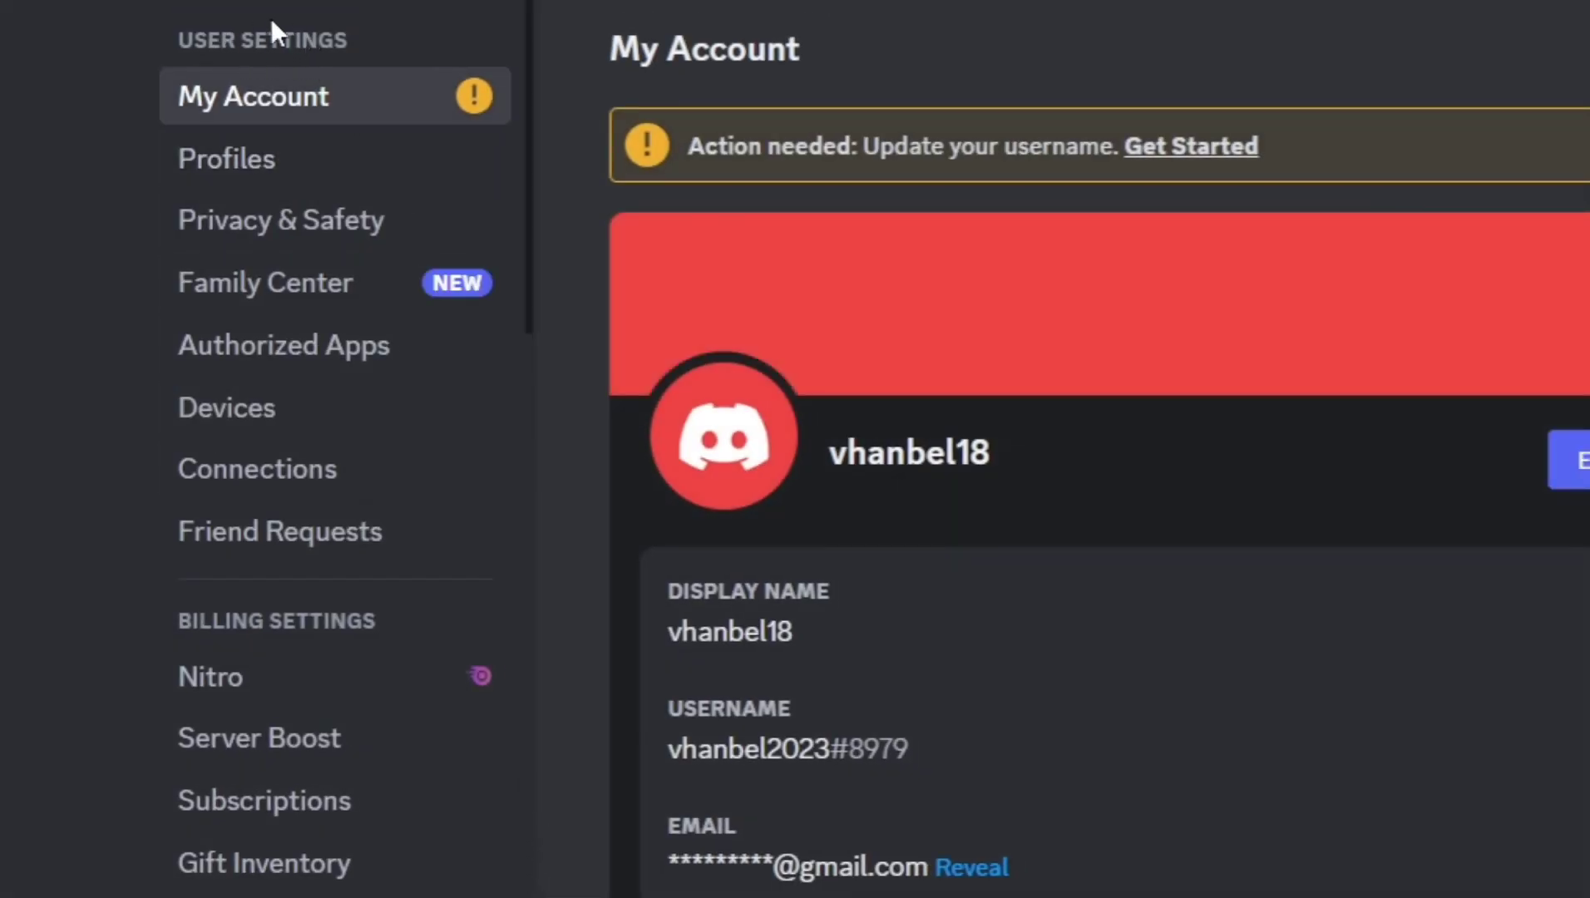
Open Voice & Video, run the Let's Check mic test, then stop testing
scroll(291, 511, down, 5)
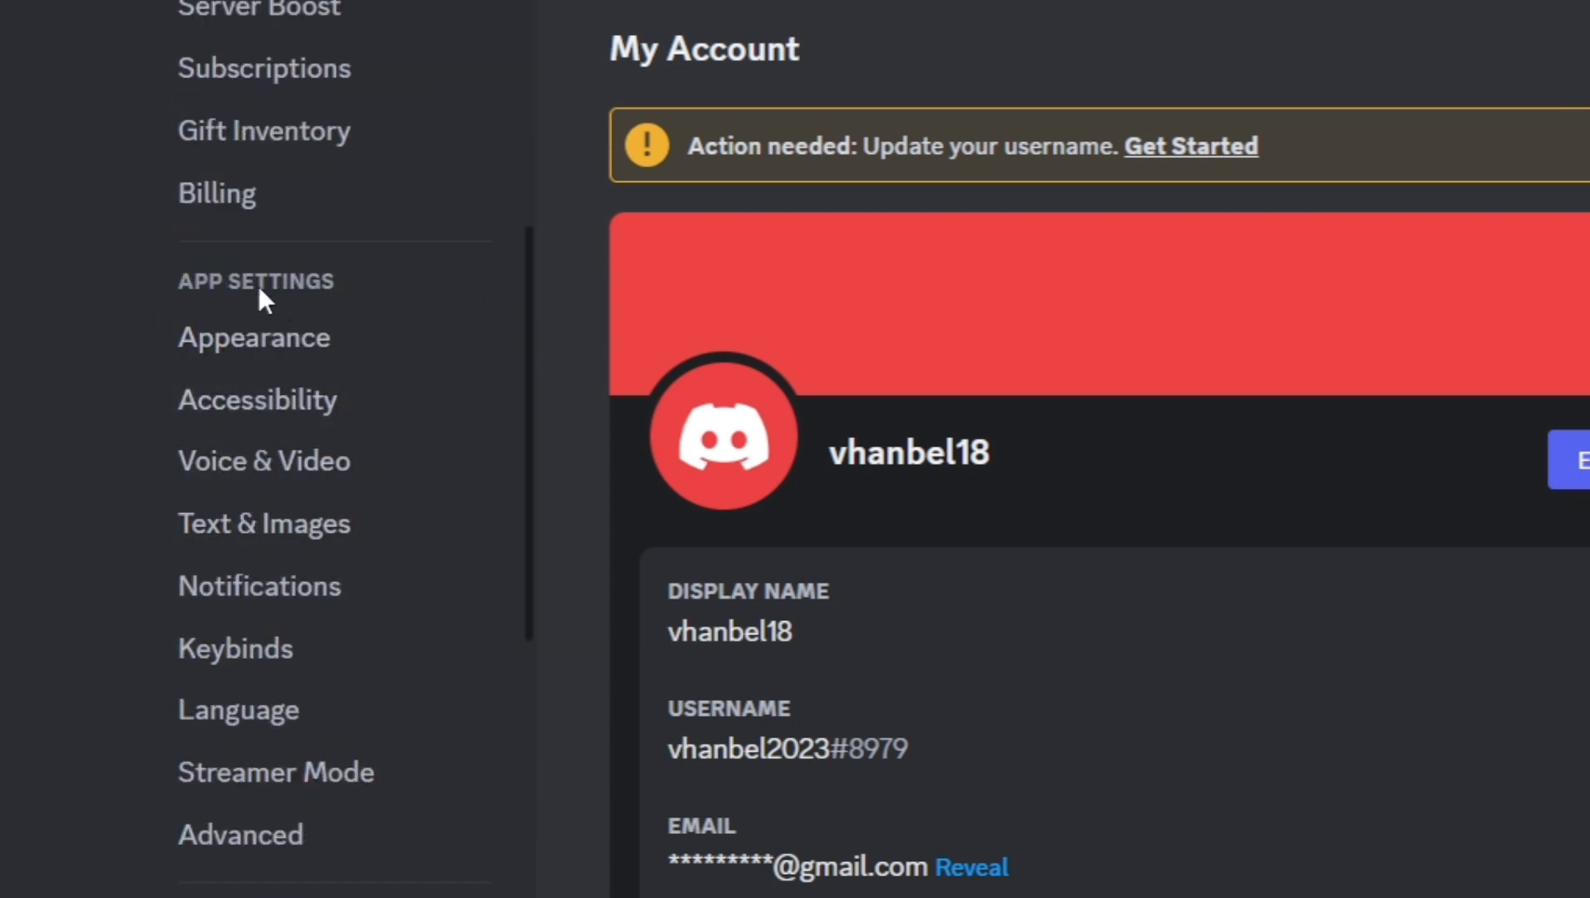
click(308, 478)
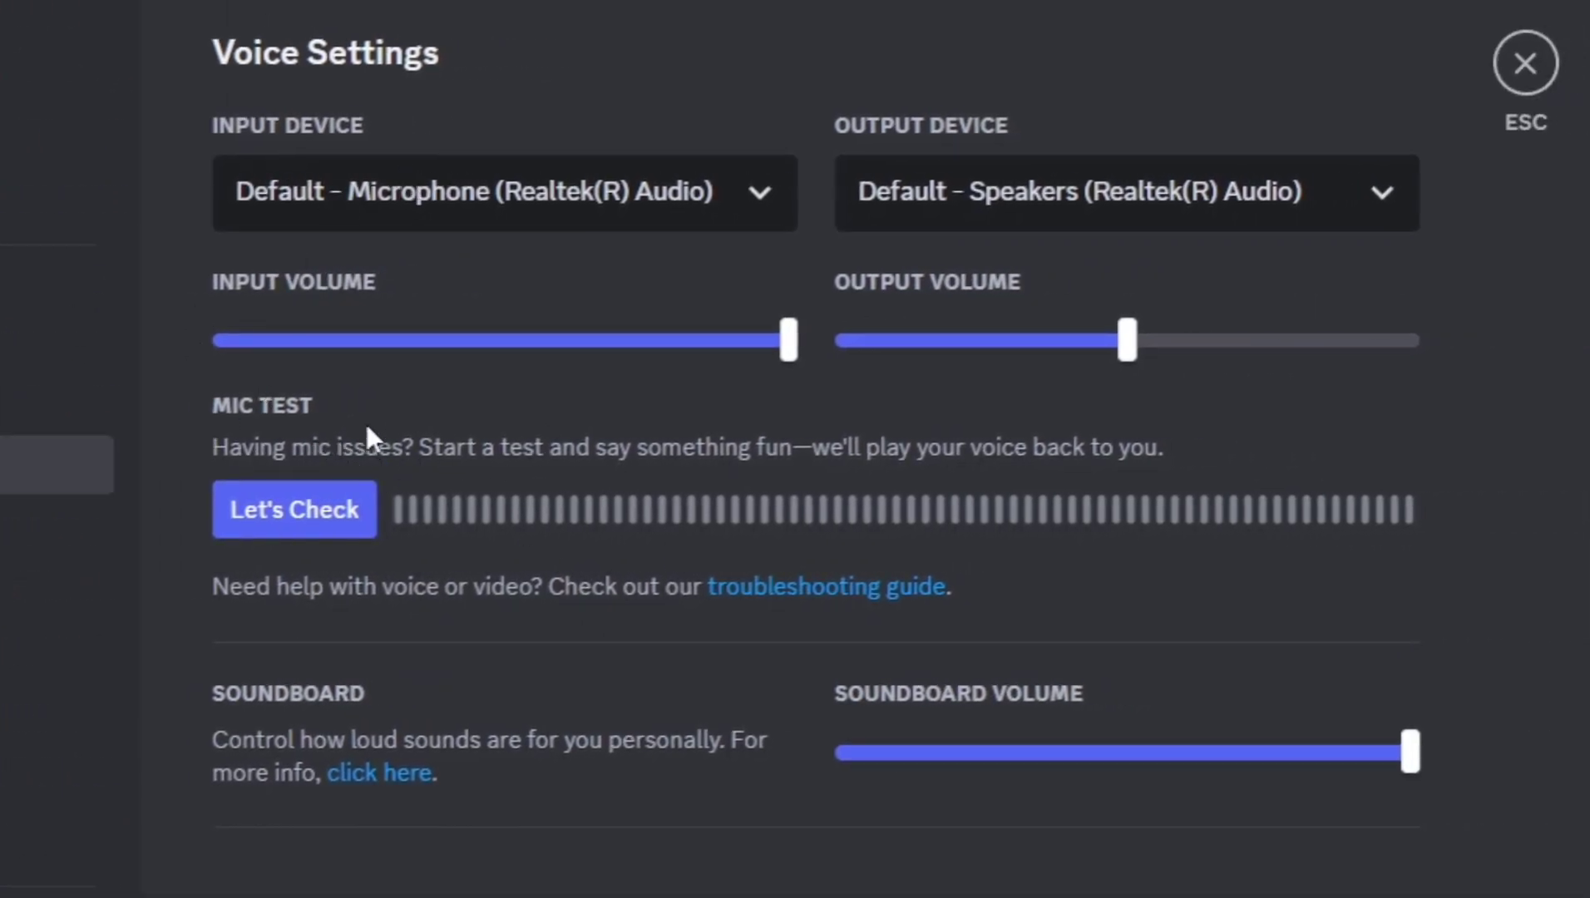
click(314, 522)
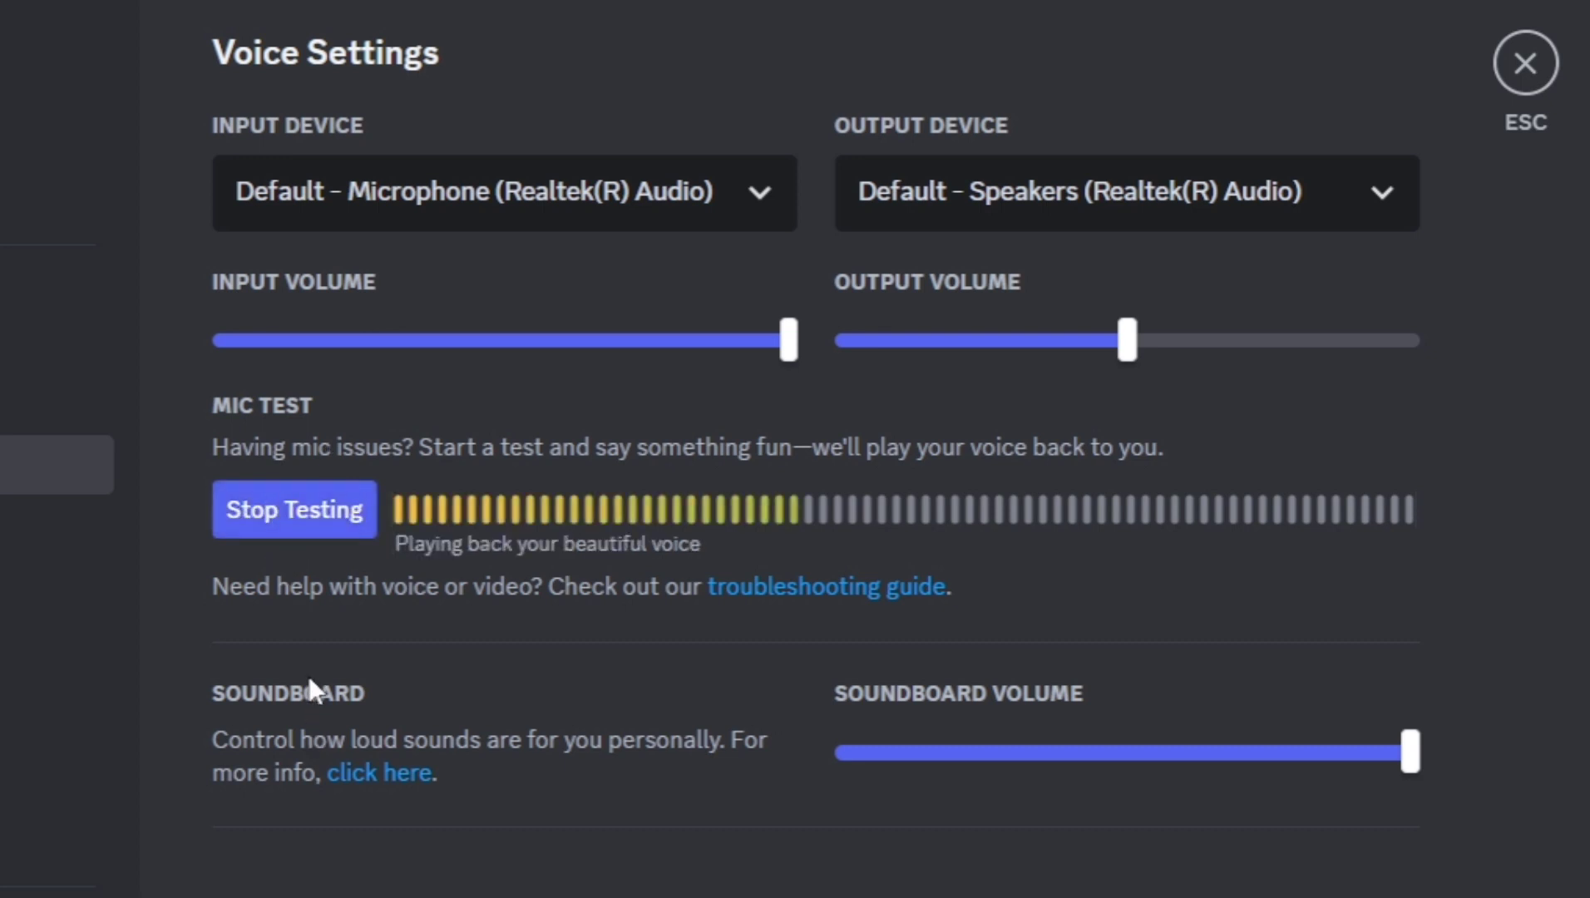
click(296, 534)
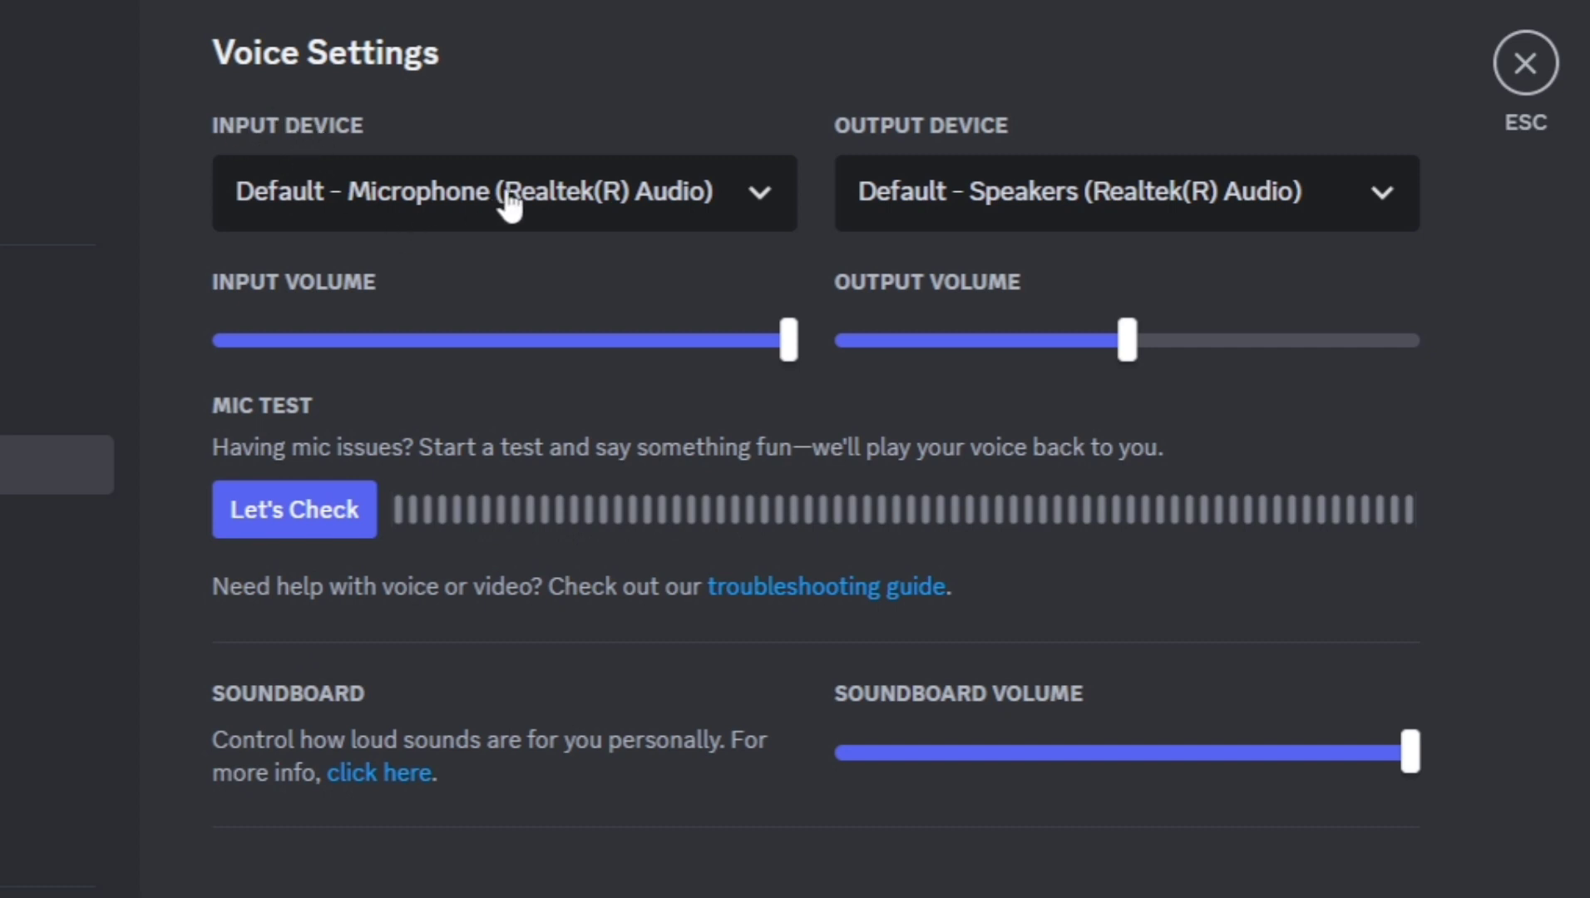
Switch Discord's input to Microphone (Realtek) and back to Default, then open the taskbar sound menu
click(761, 200)
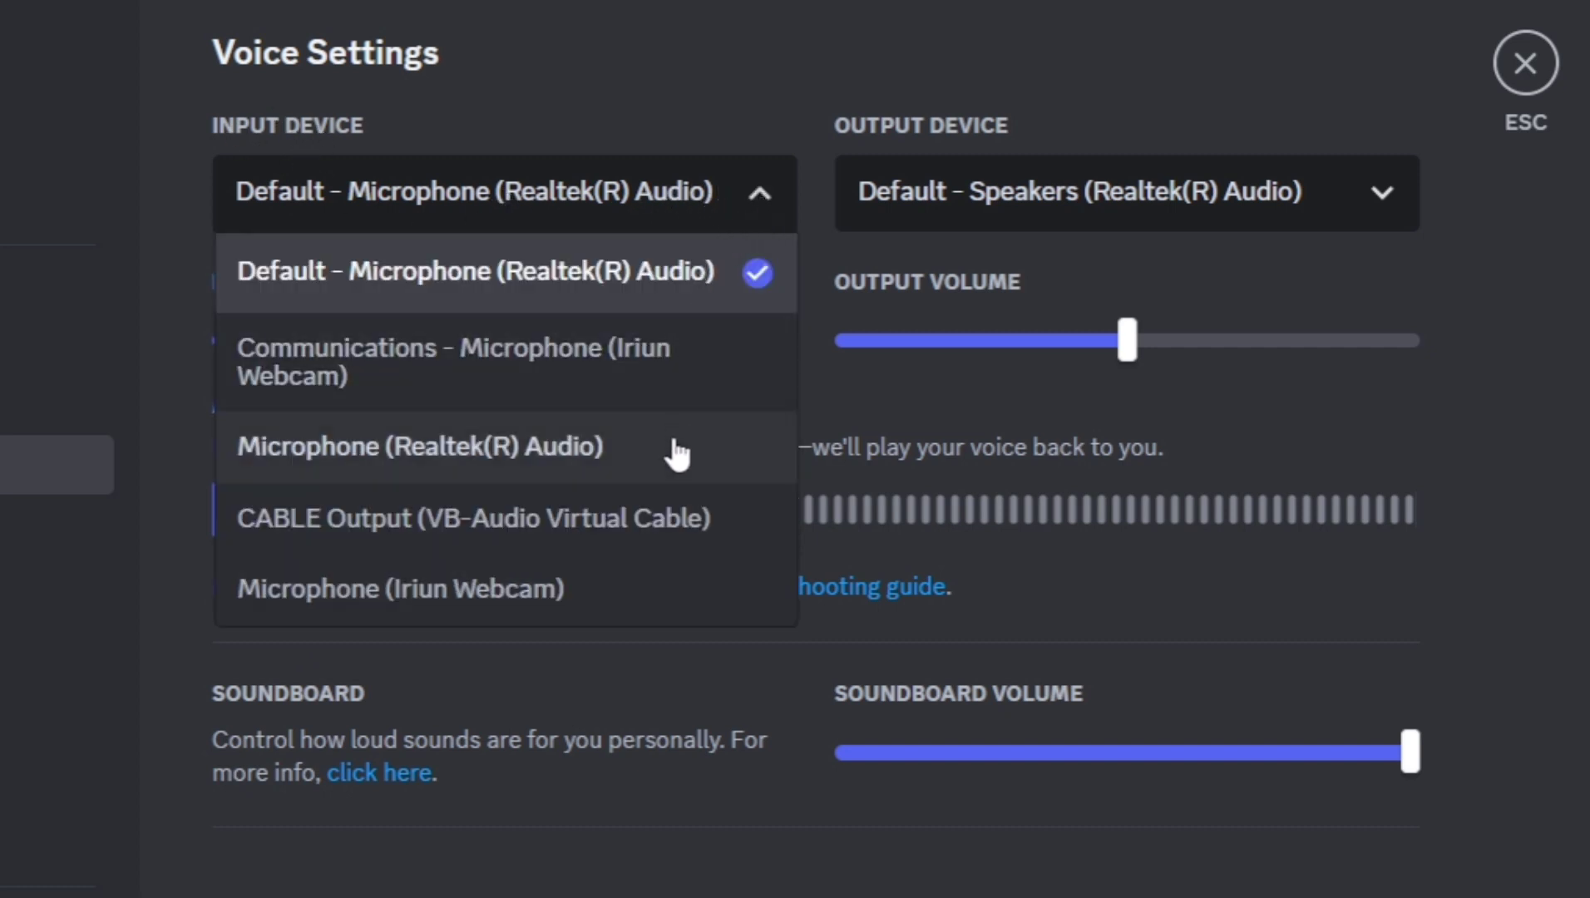
click(678, 455)
click(753, 189)
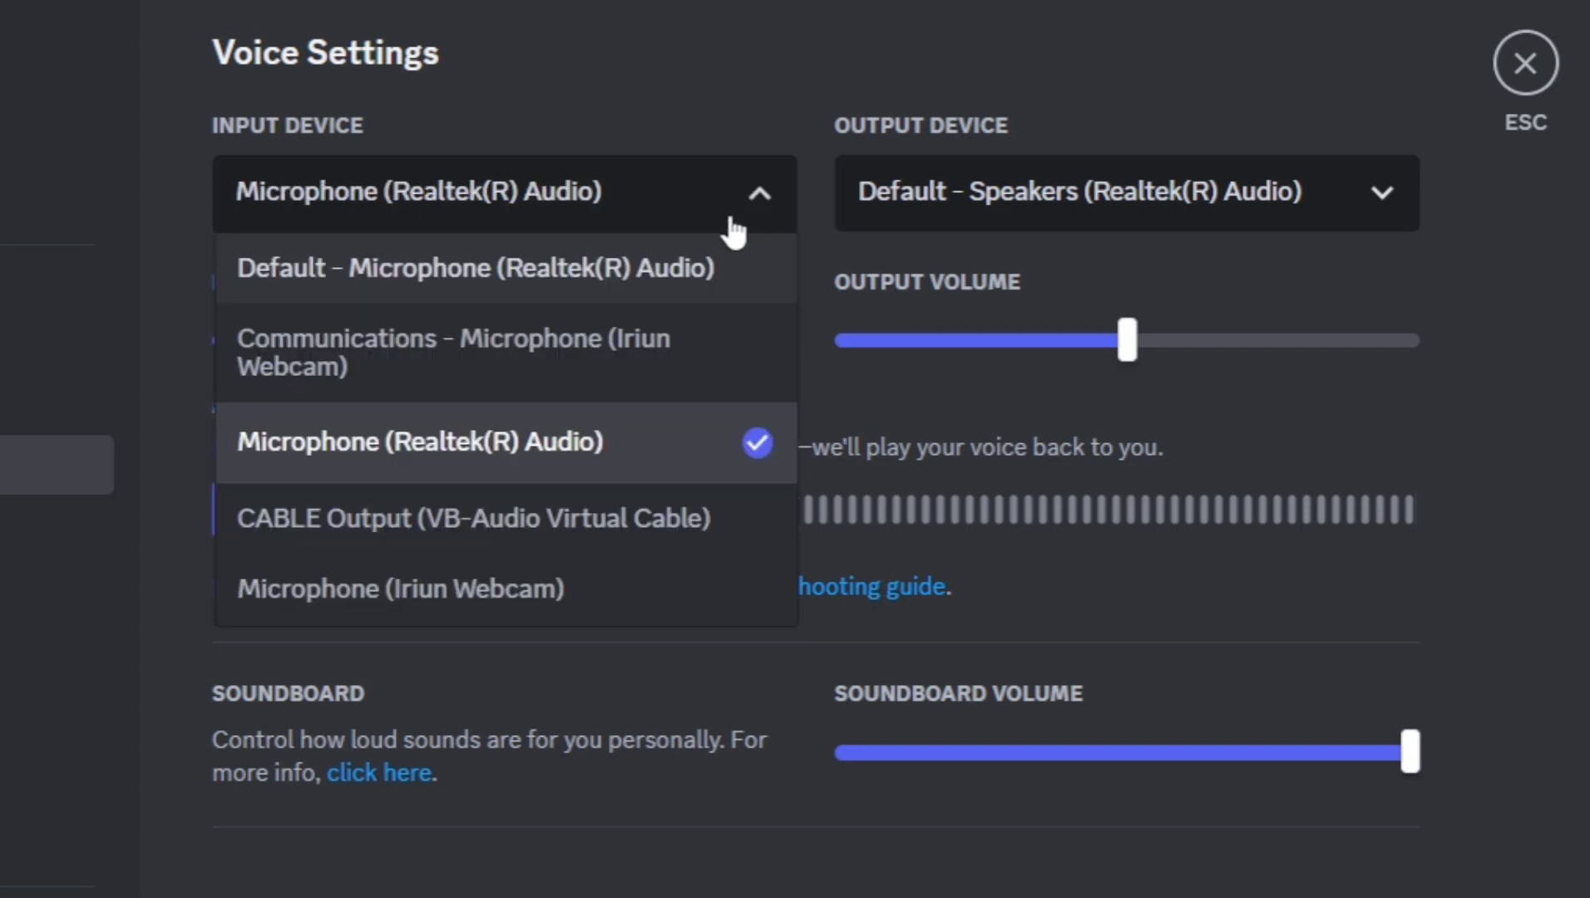
click(686, 297)
click(714, 205)
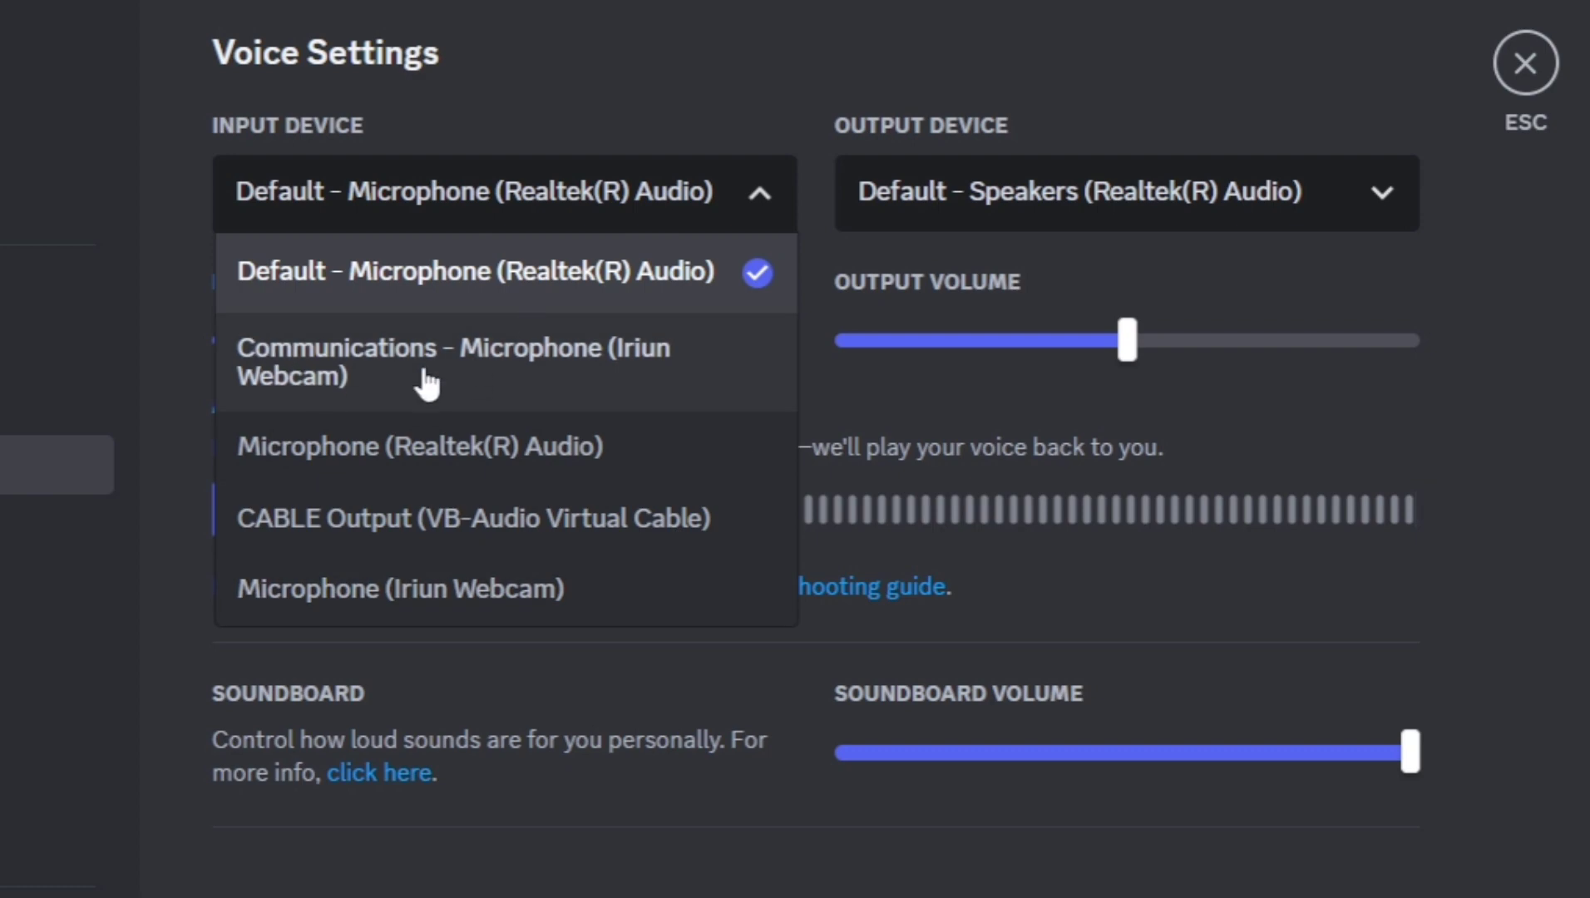
click(515, 32)
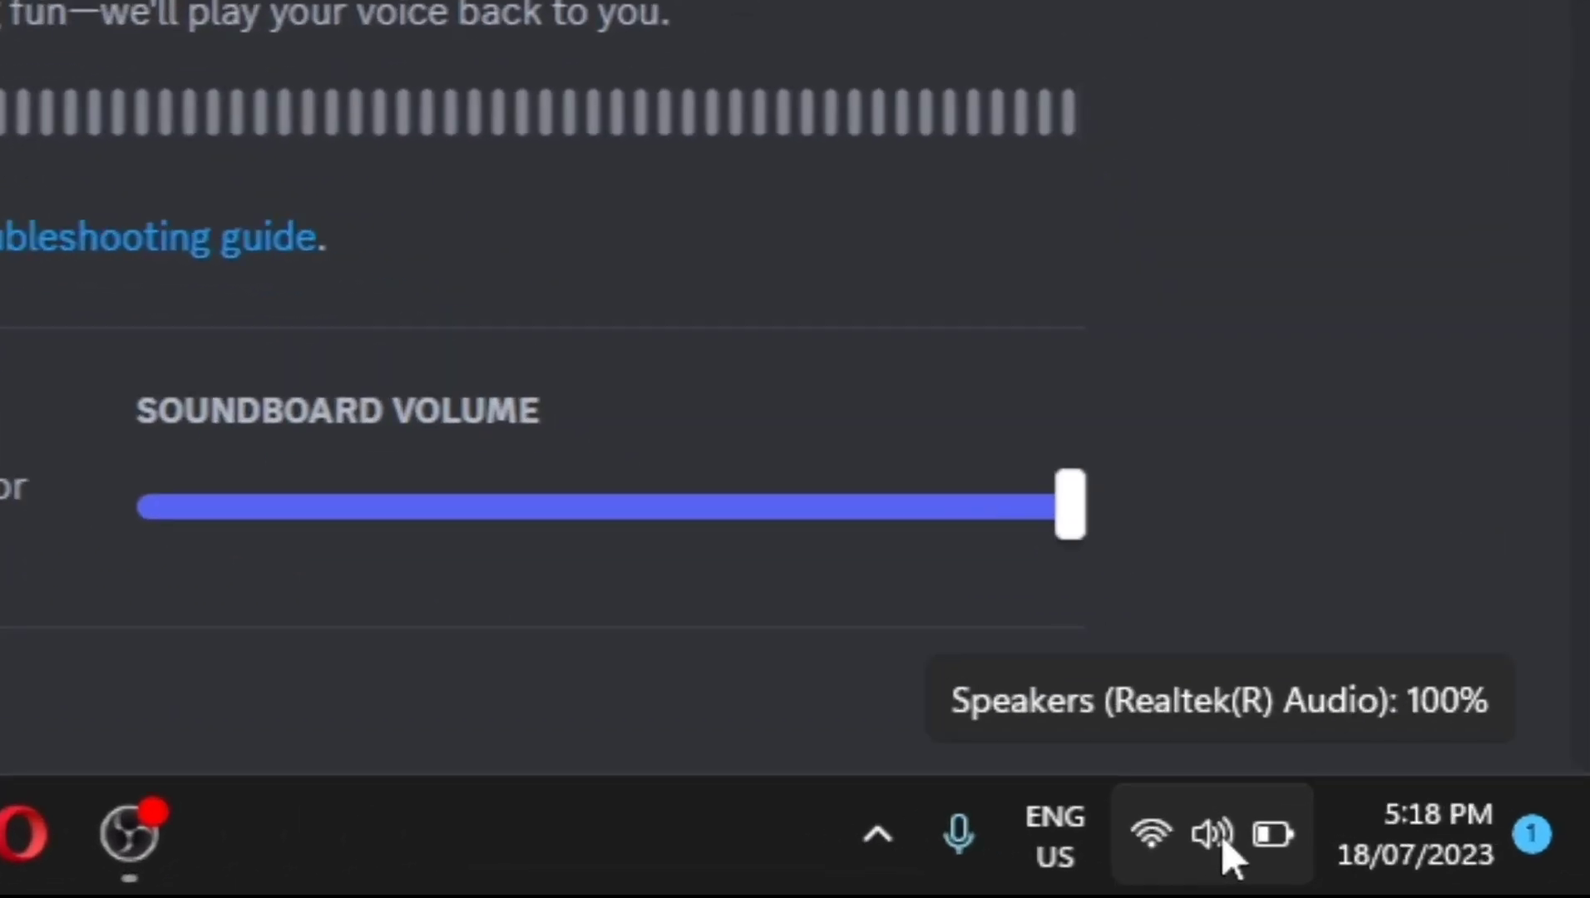
right_click(1225, 844)
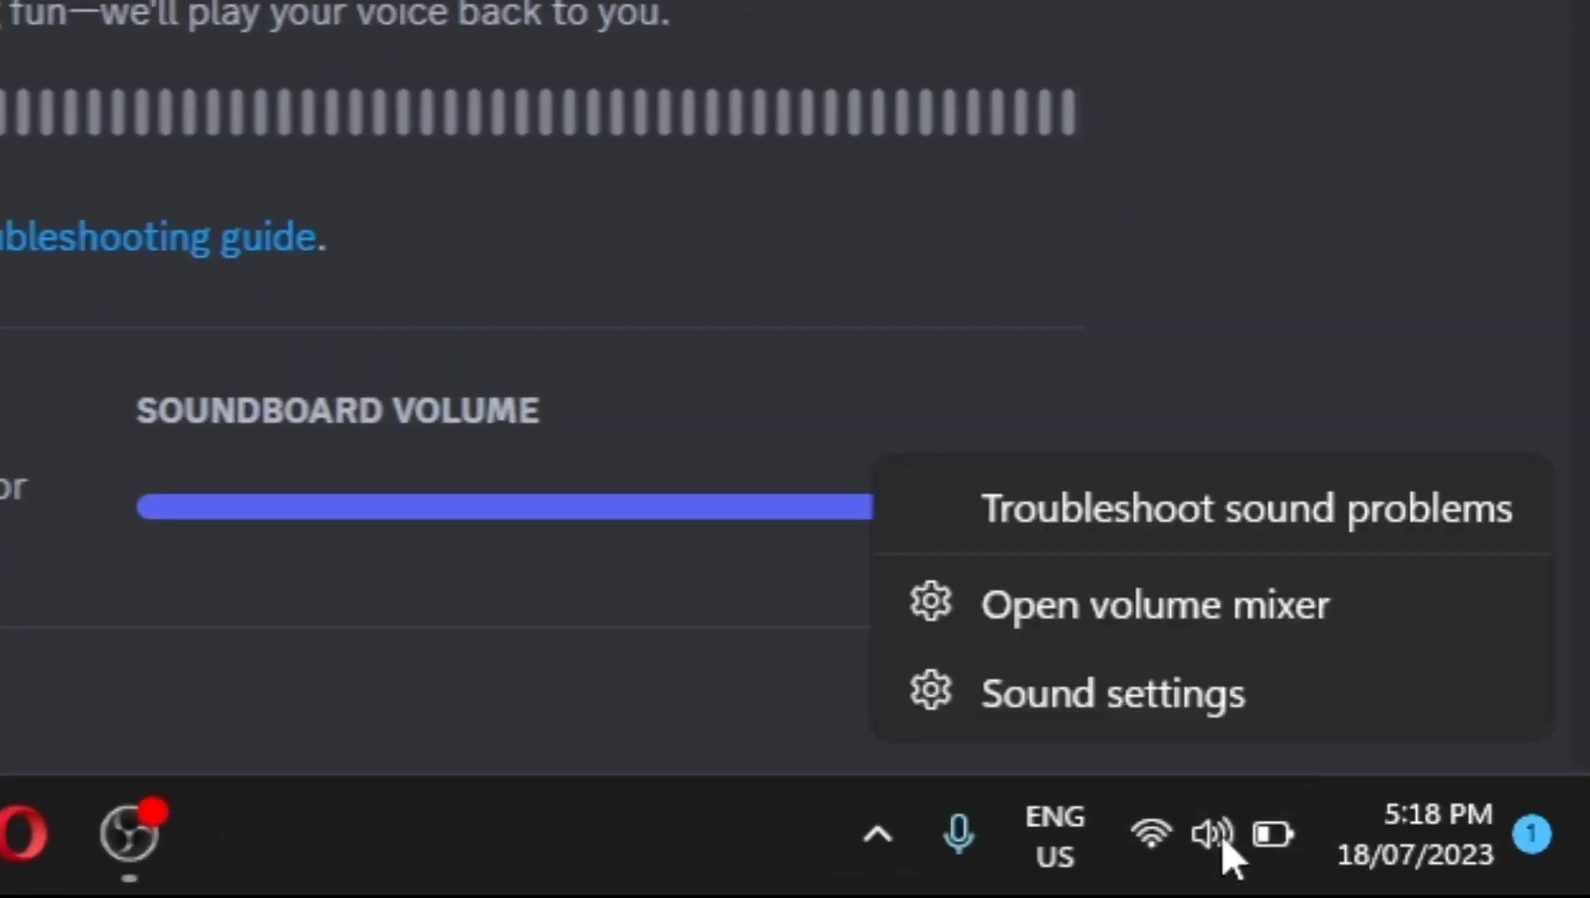
Open Windows Sound settings and open the Realtek Microphone's properties
click(1193, 725)
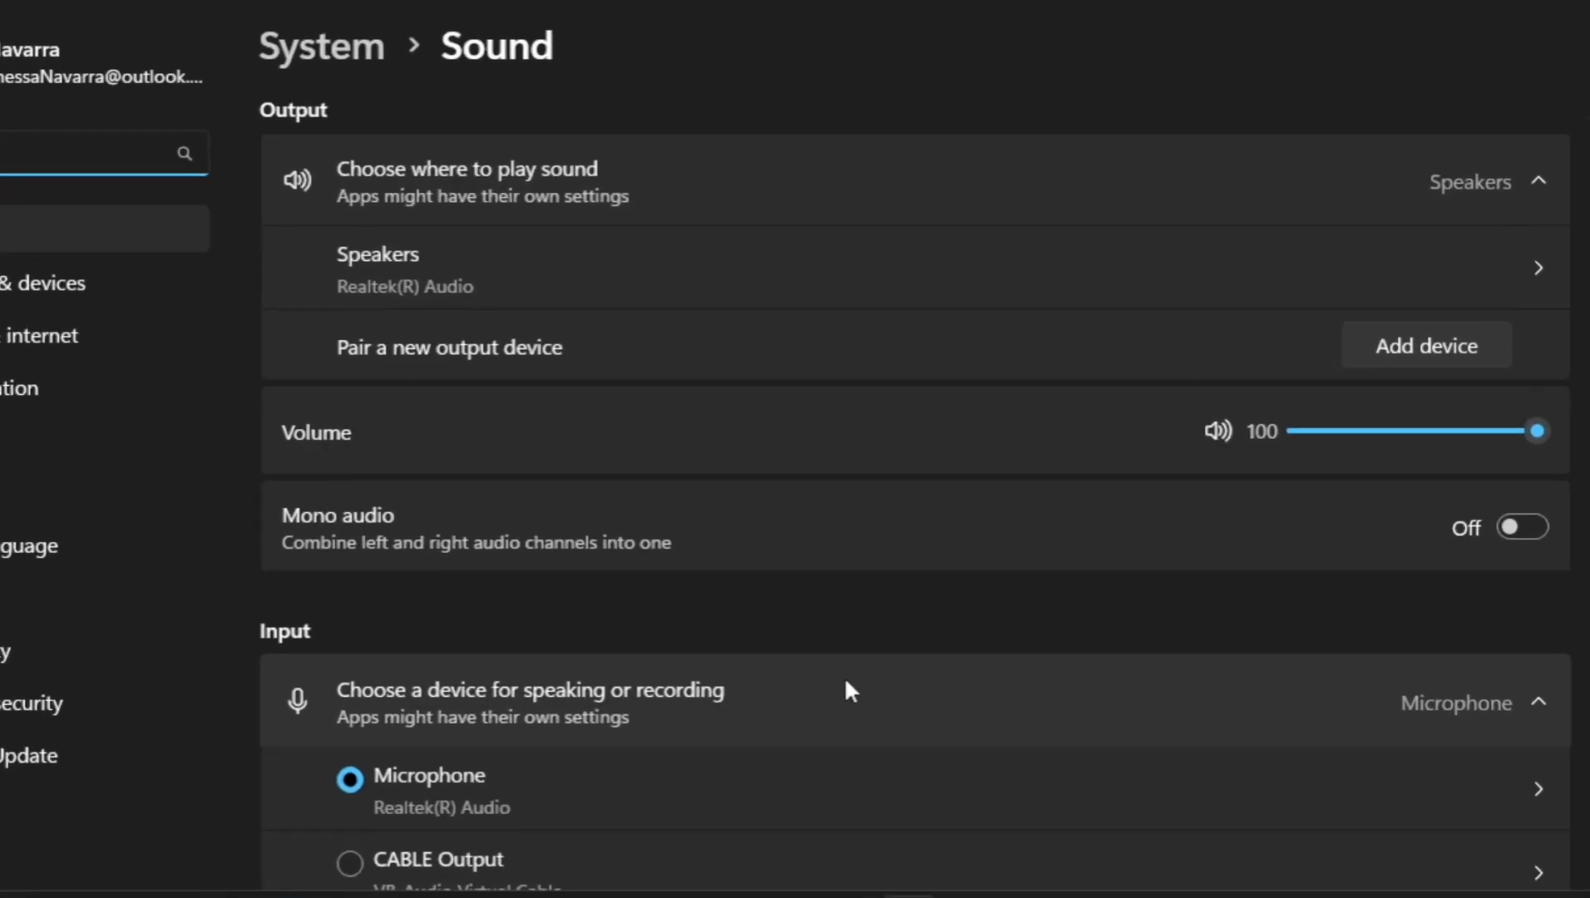
scroll(845, 682, down, 4)
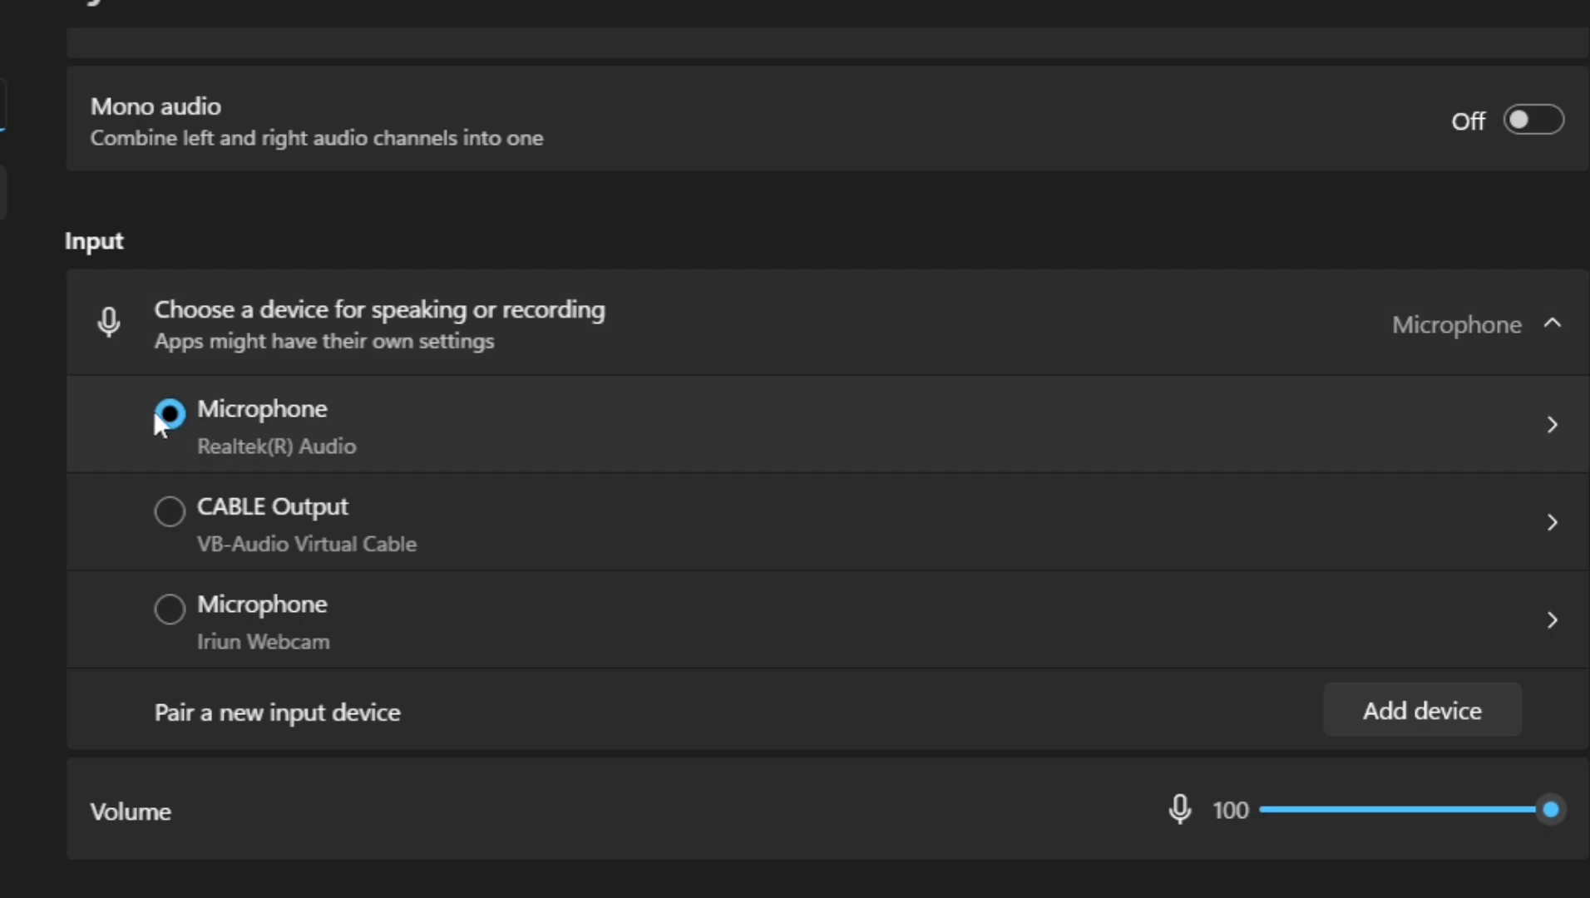
click(170, 413)
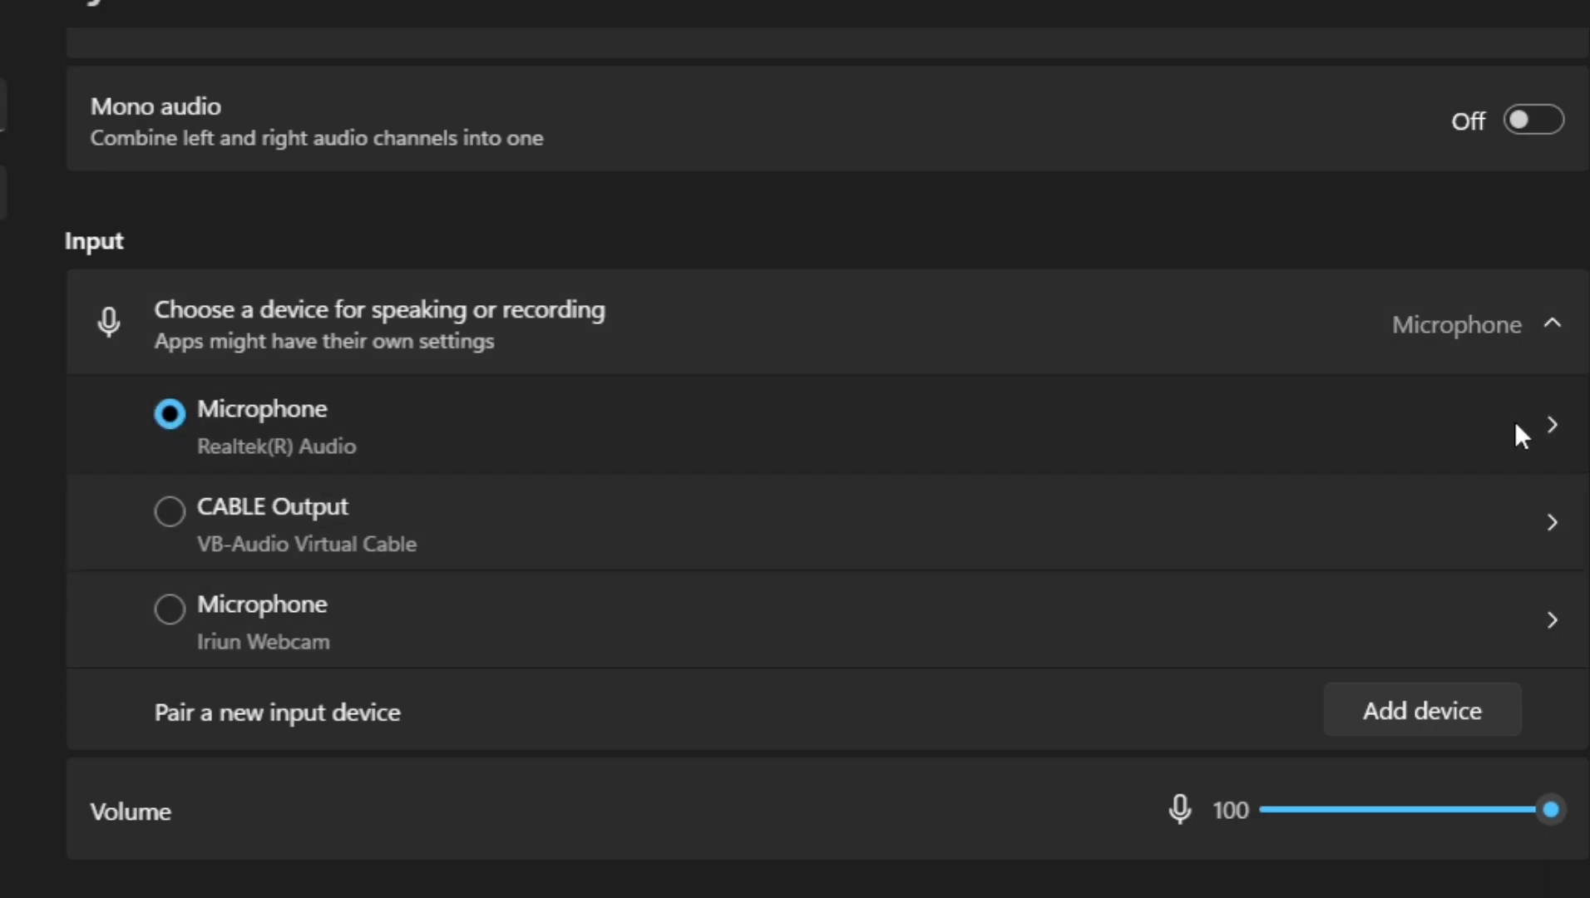
click(1514, 421)
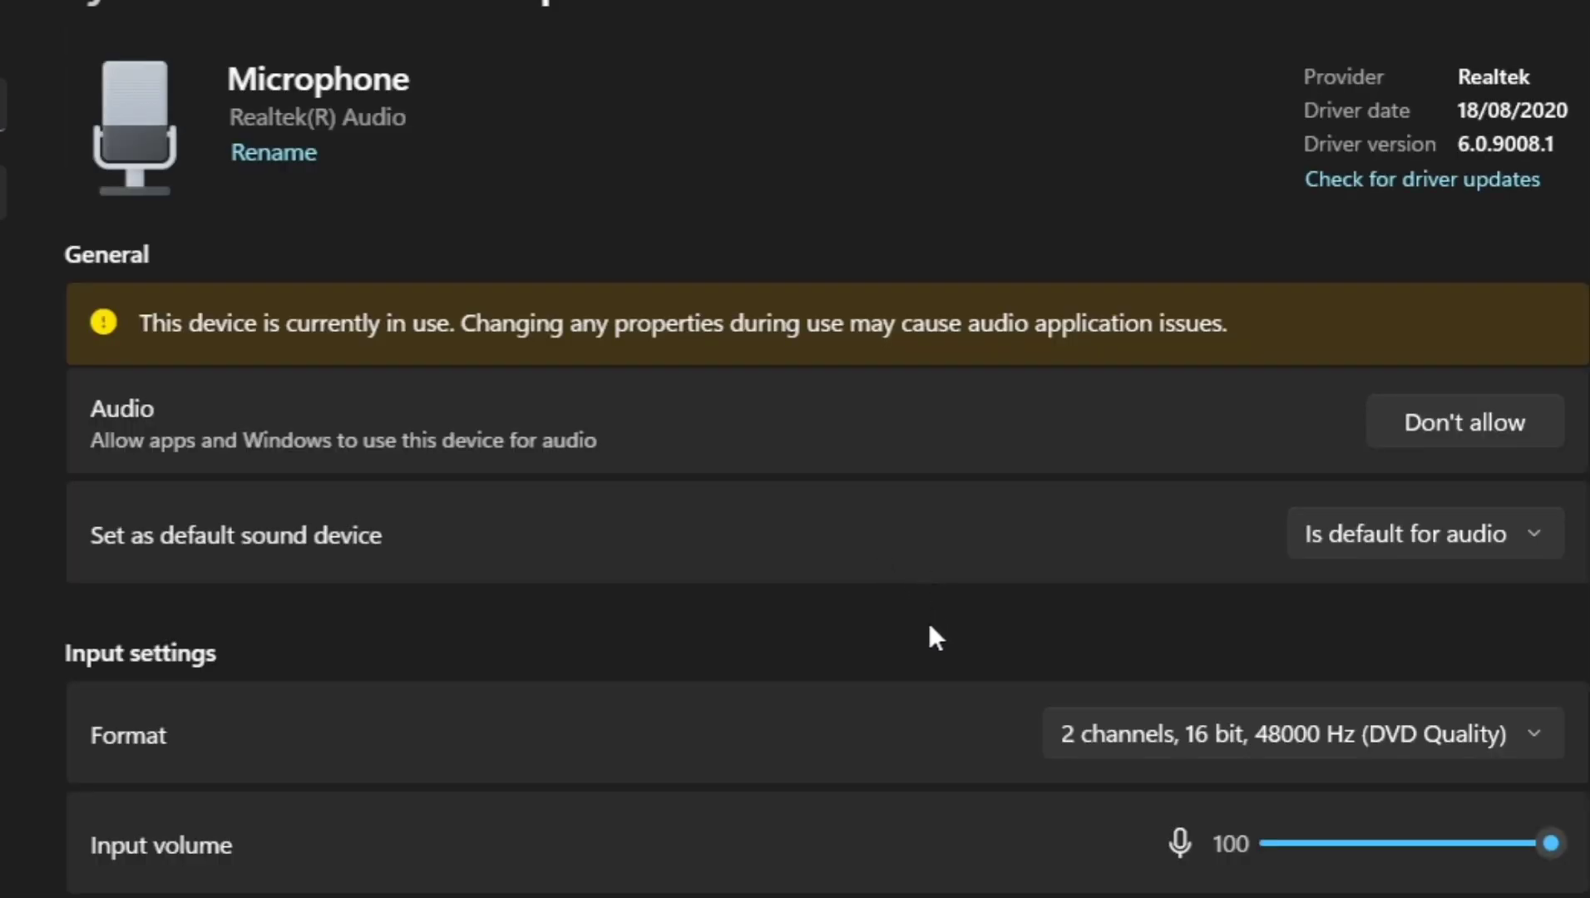
scroll(599, 624, down, 5)
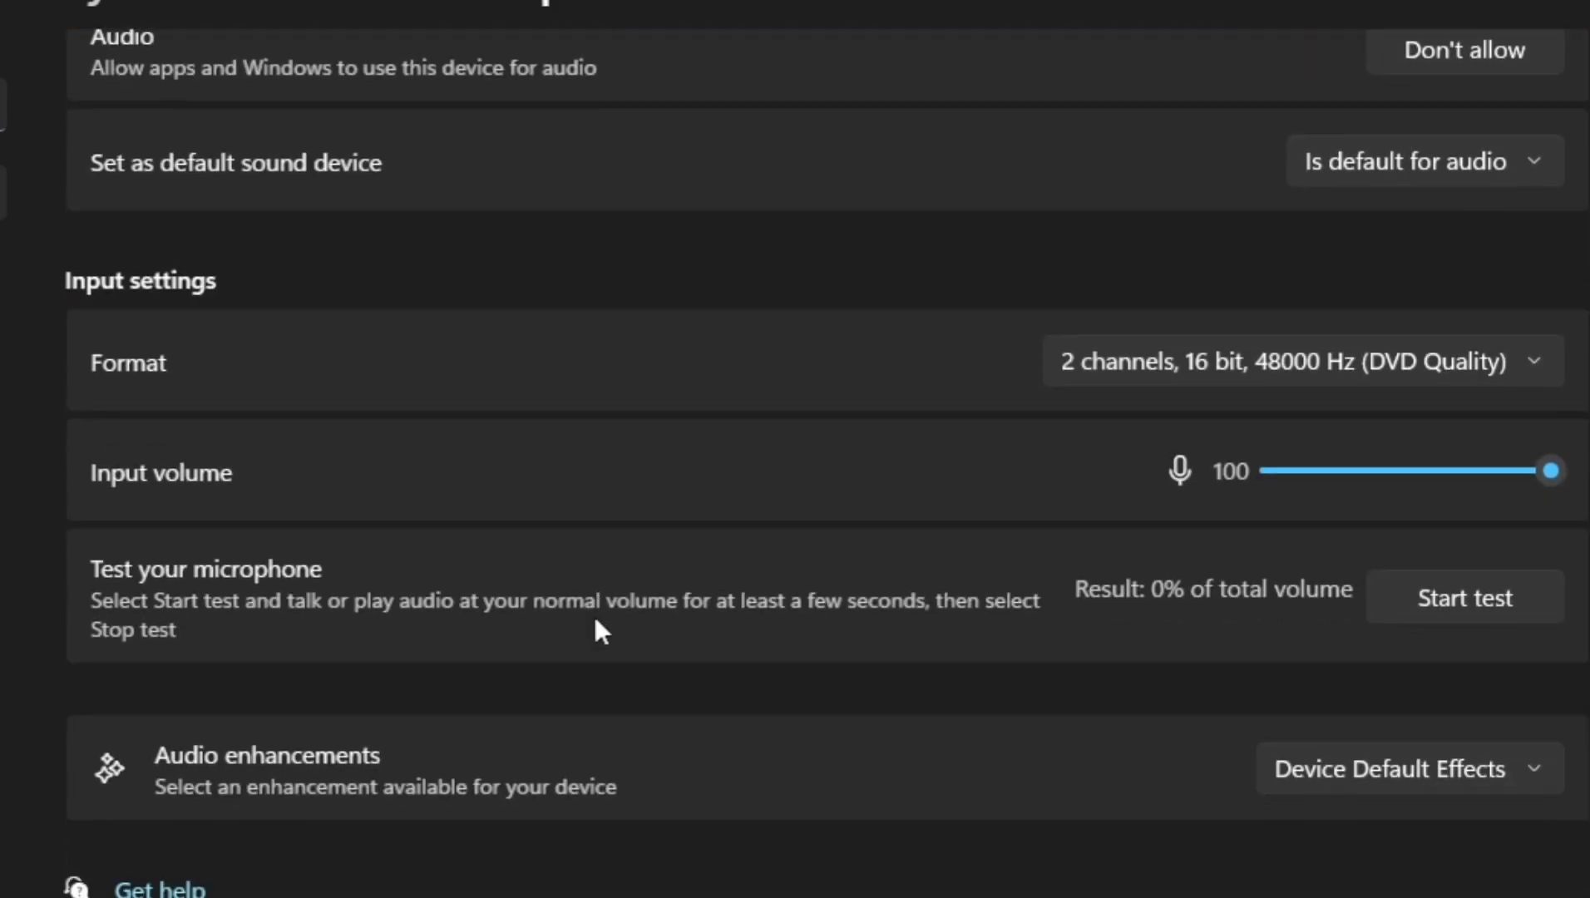
scroll(596, 621, up, 5)
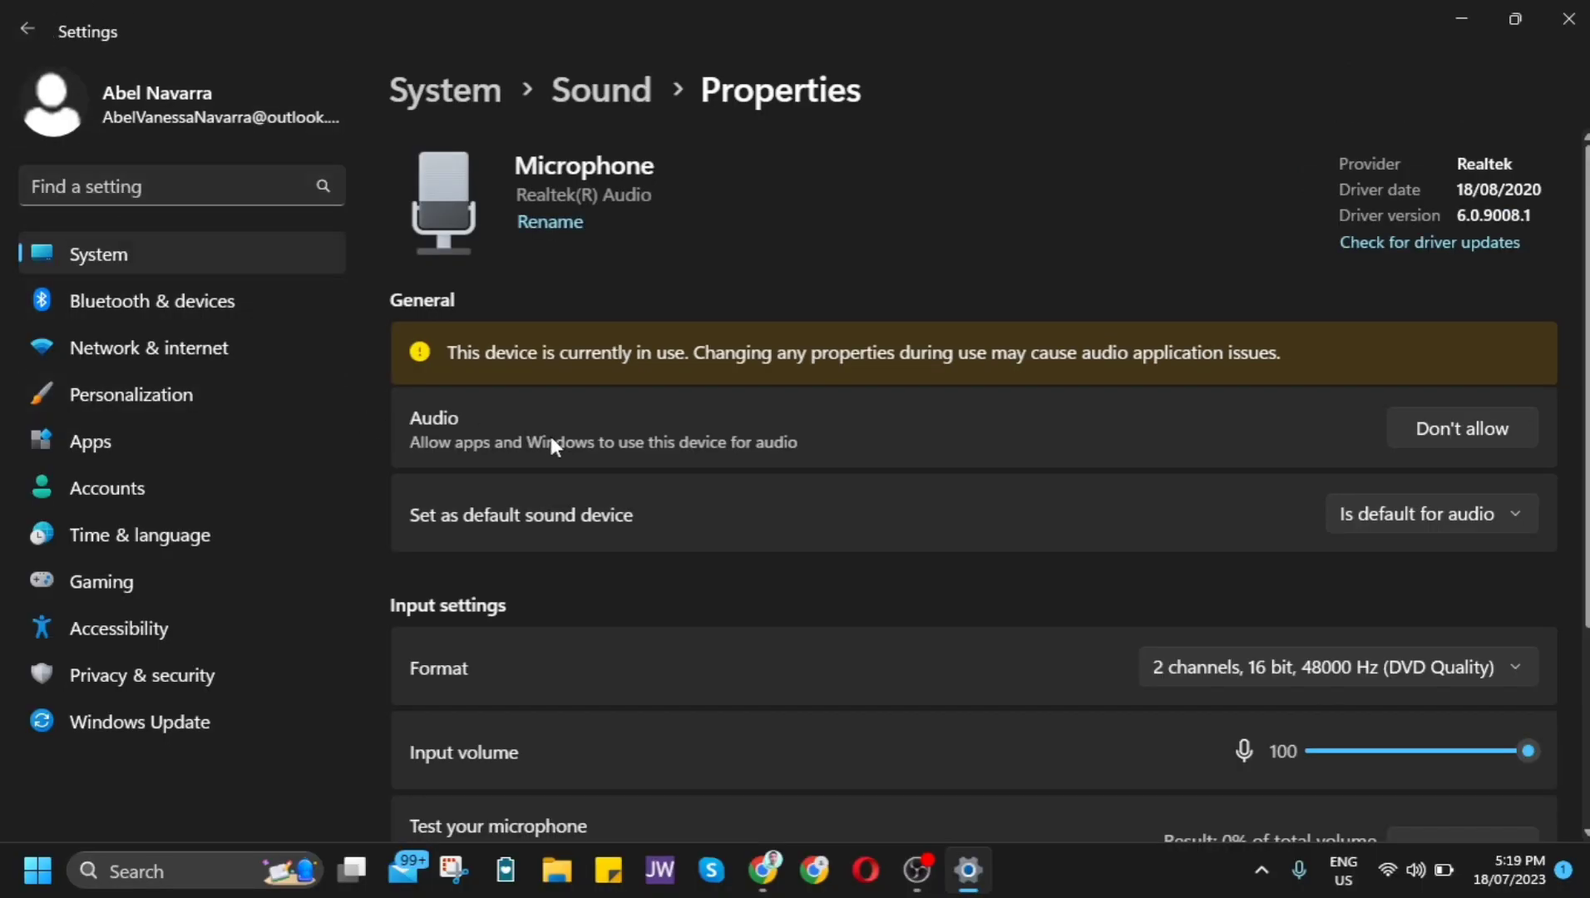
Toggle the microphone's audio access off and on, and also make it the default for communications
click(1502, 428)
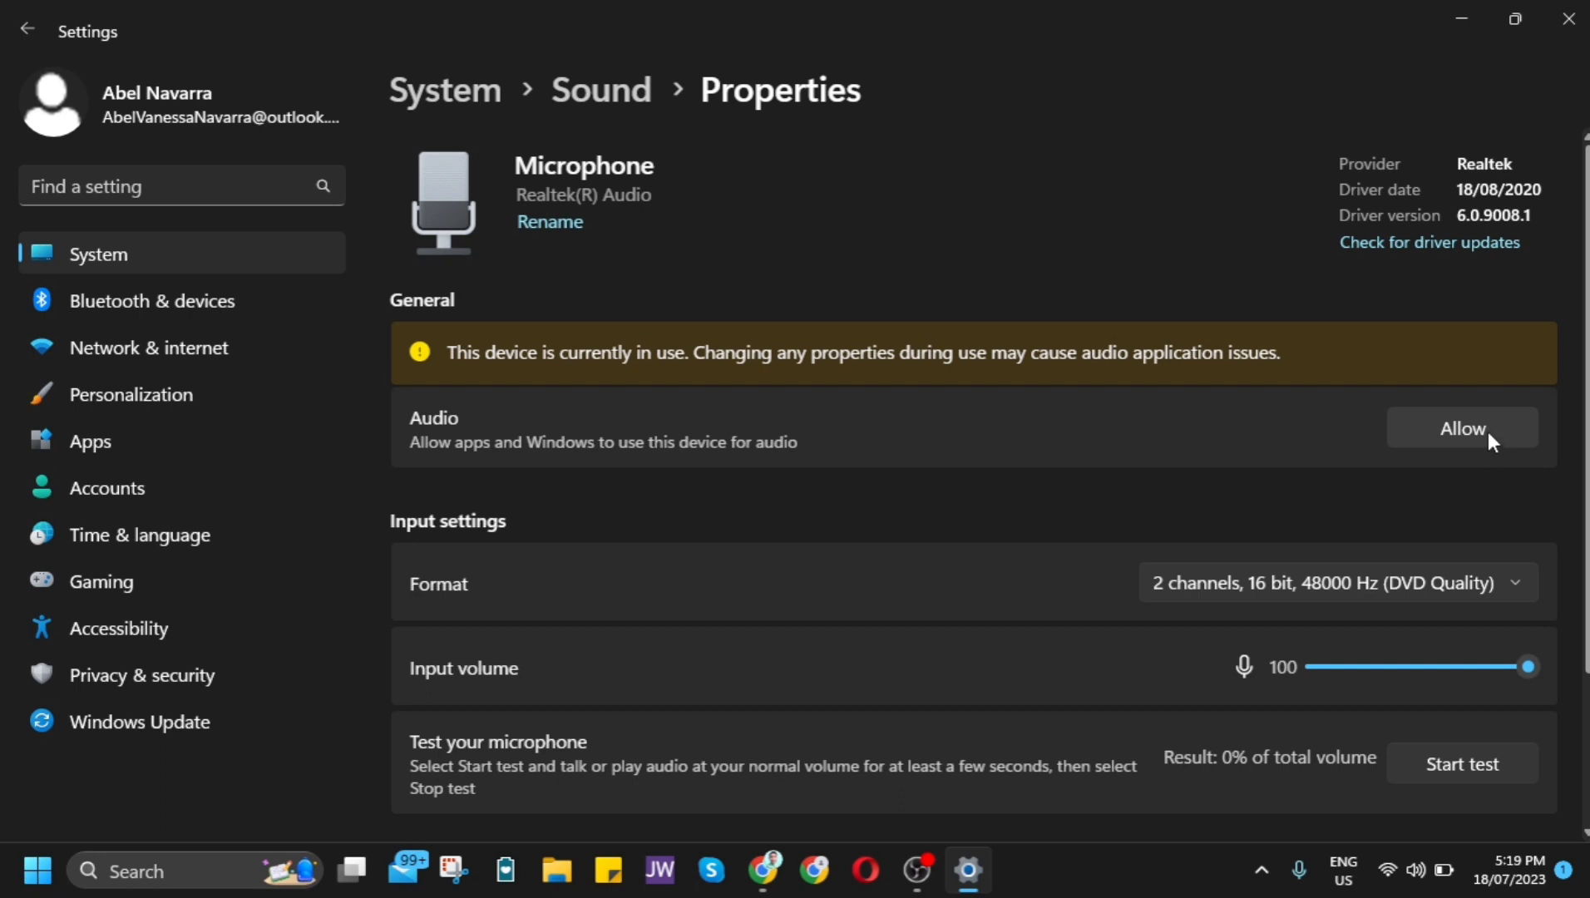
click(1488, 430)
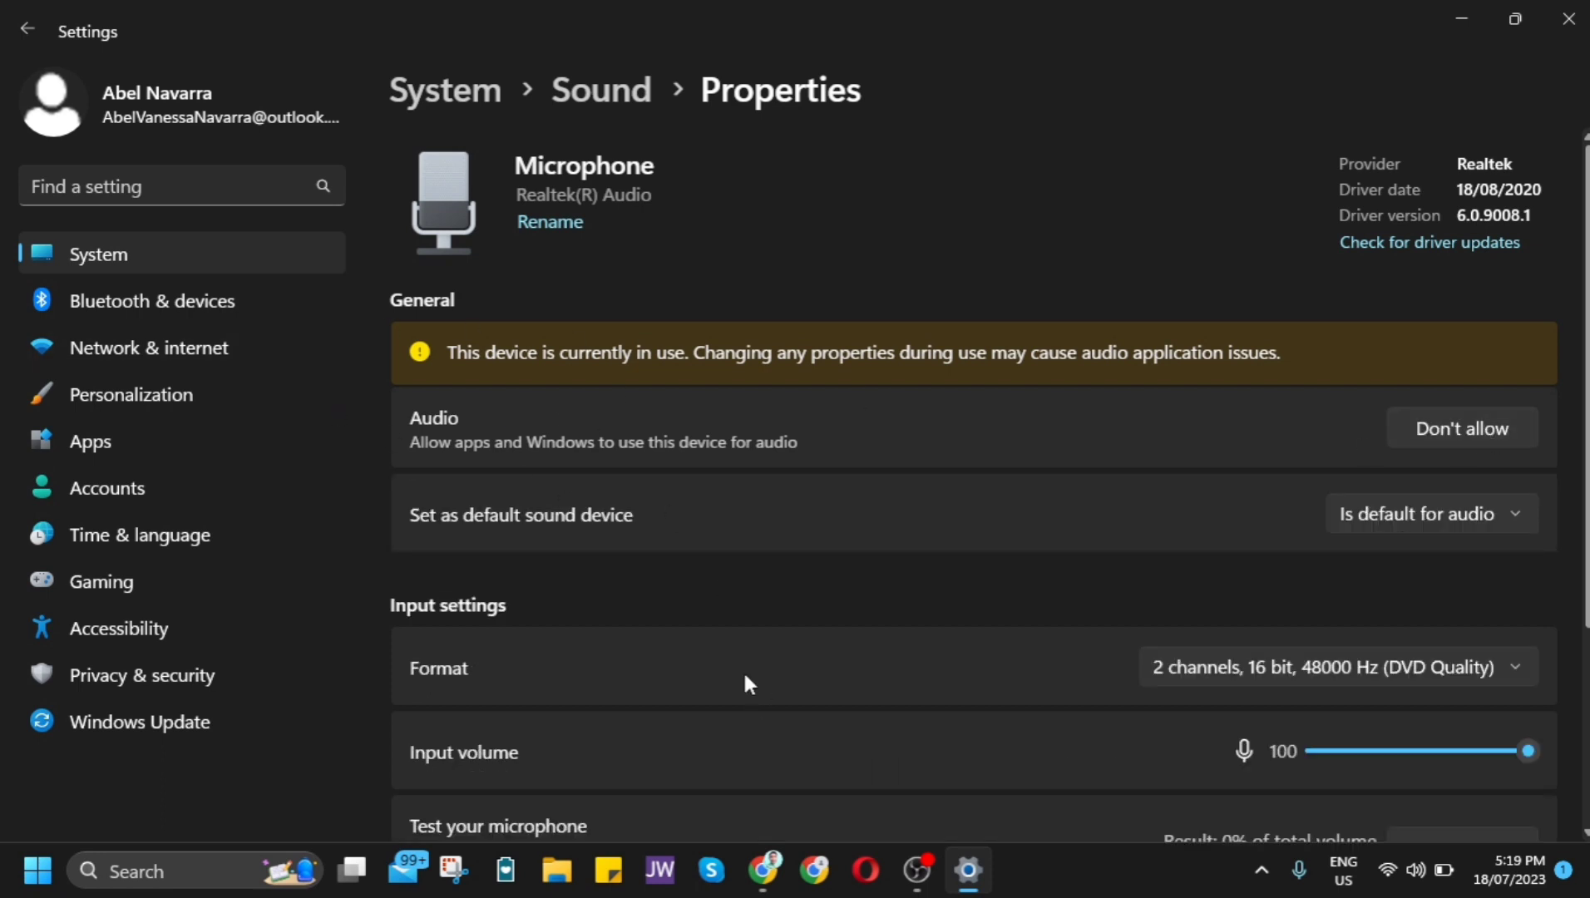
scroll(786, 649, down, 1)
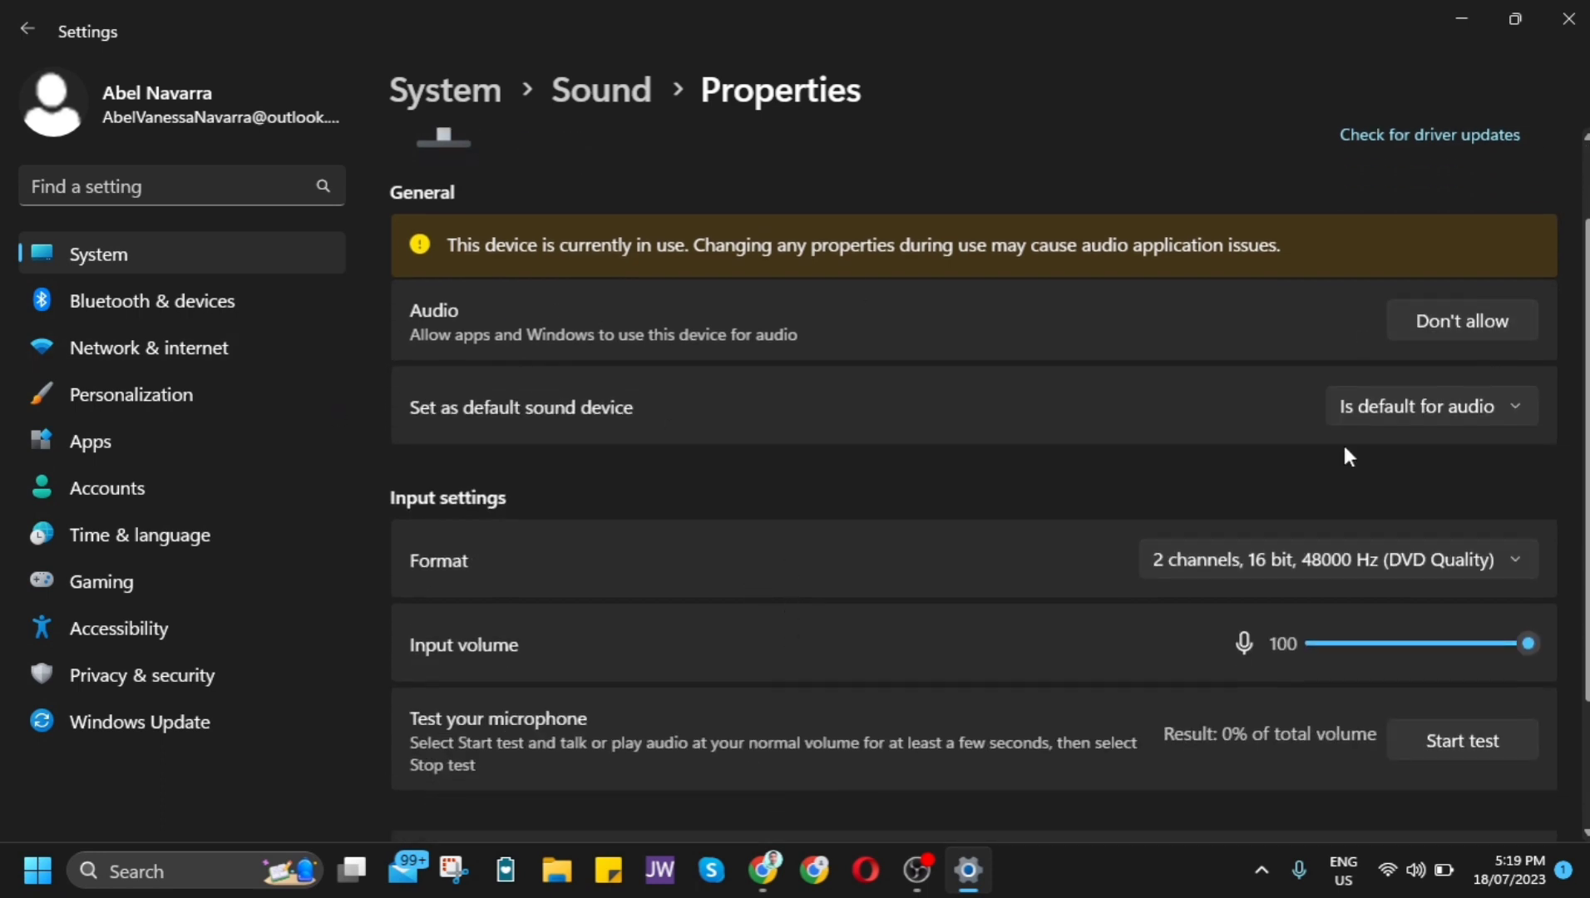
click(1433, 406)
click(1433, 406)
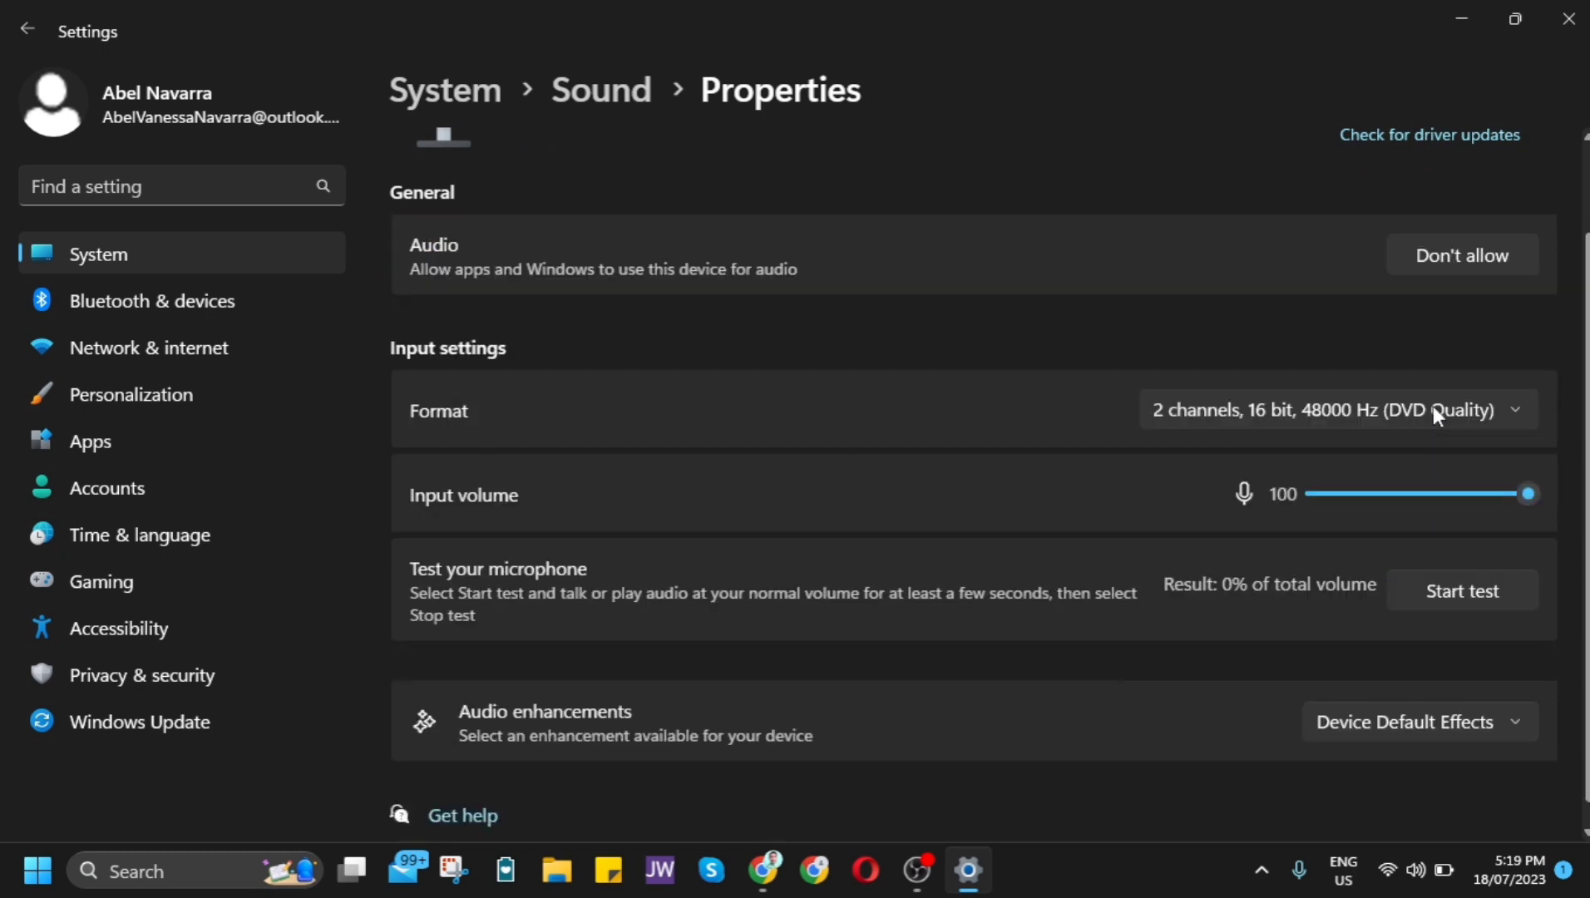
scroll(1448, 582, up, 2)
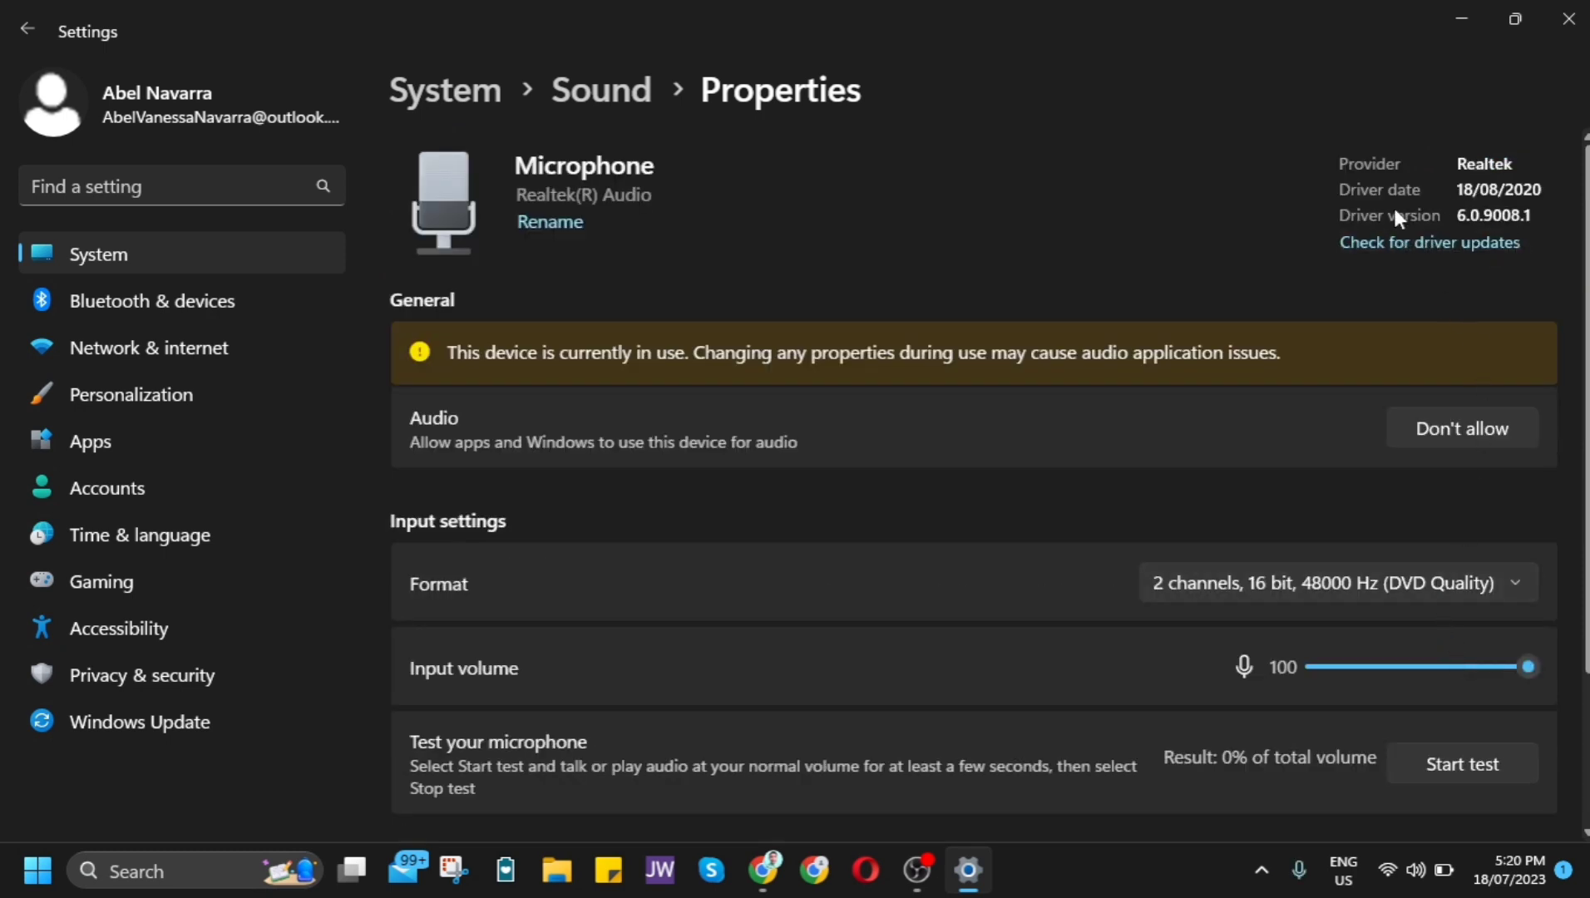
click(1434, 249)
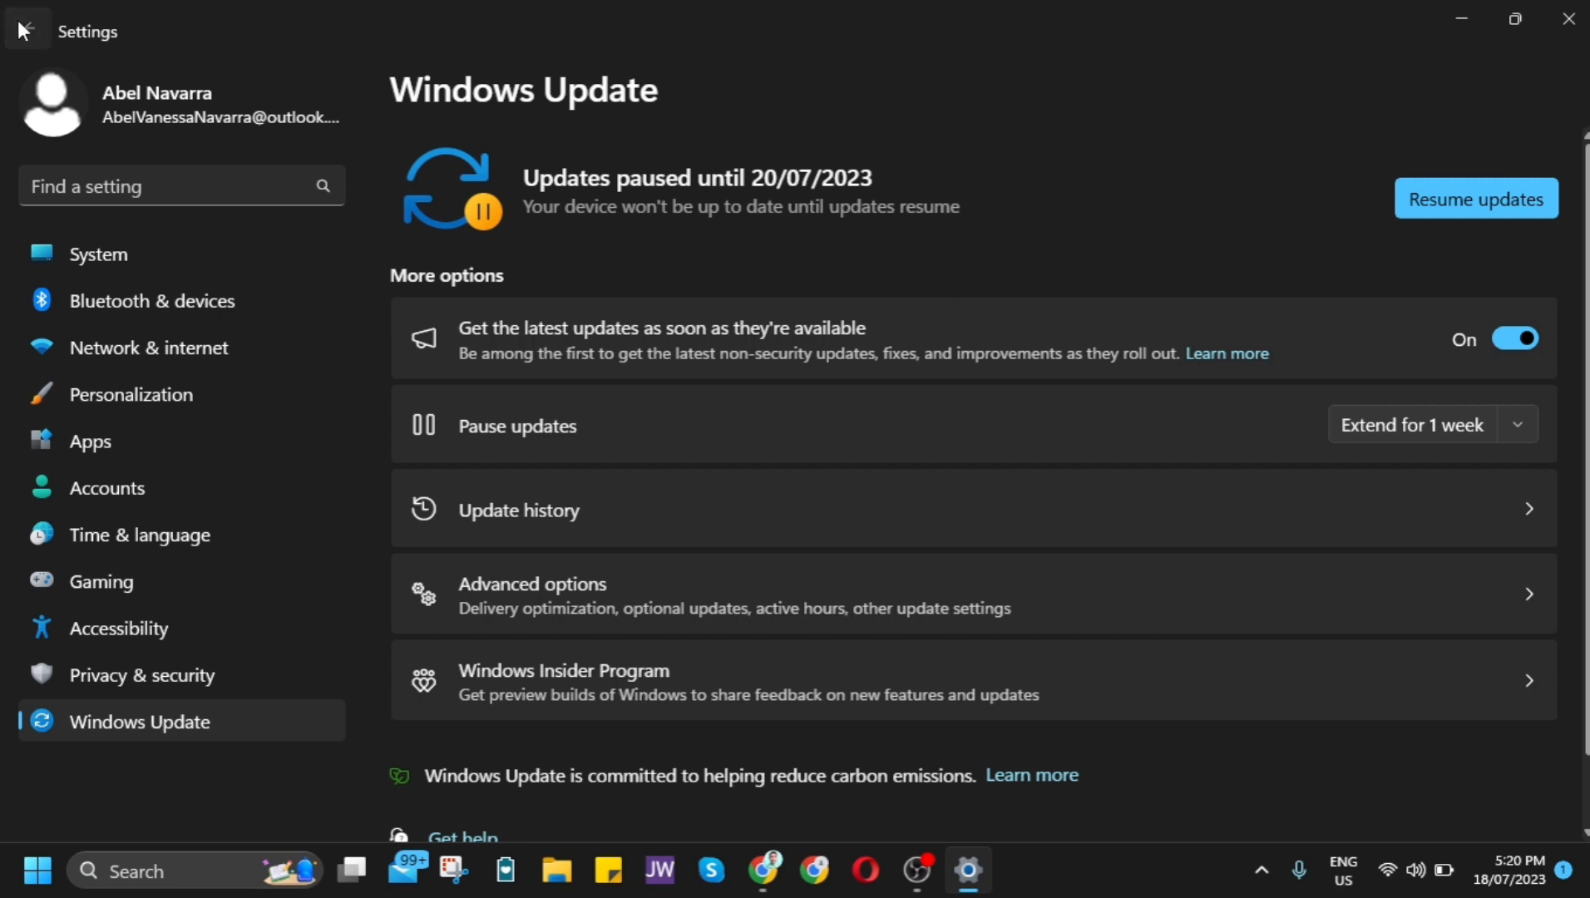
scroll(1095, 645, down, 3)
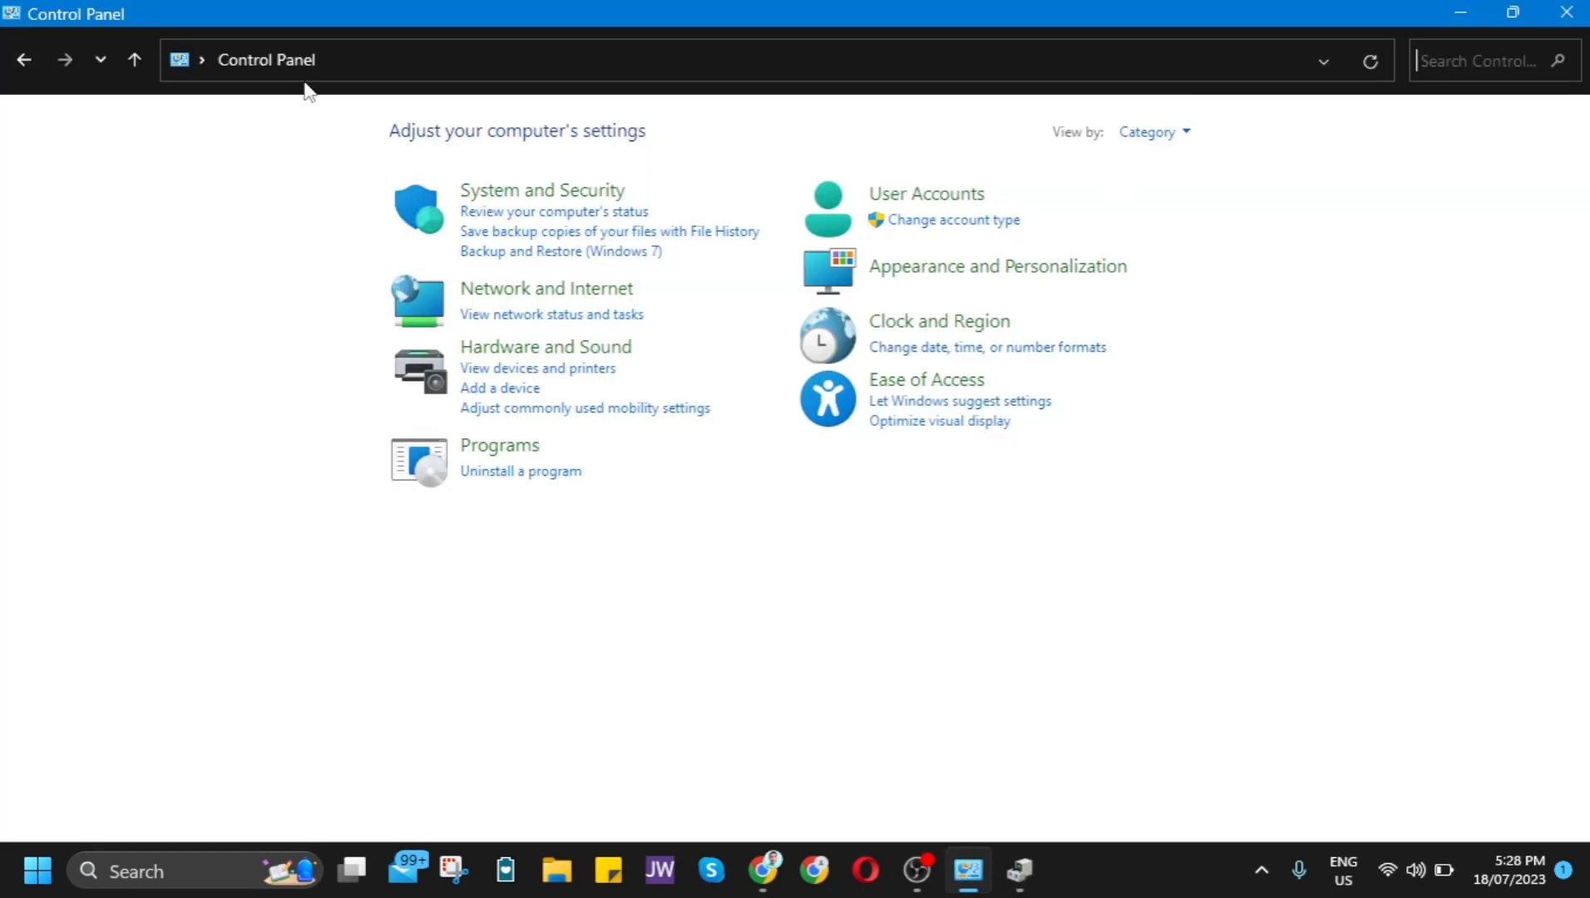
View Control Panel items as Small icons and switch to Device Manager
click(1179, 140)
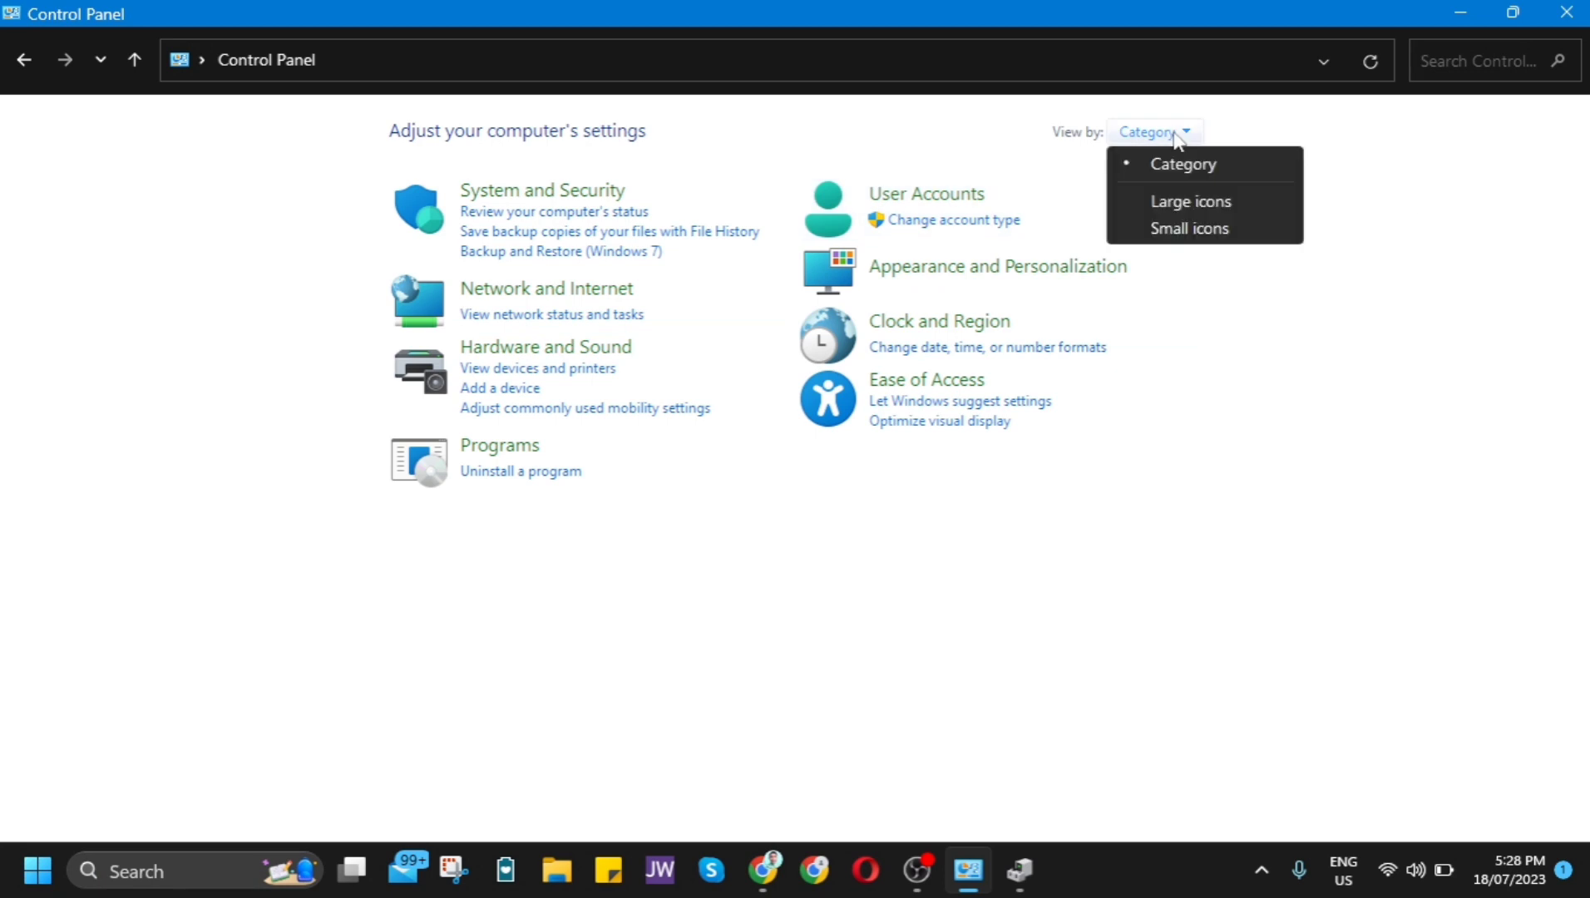
click(1186, 245)
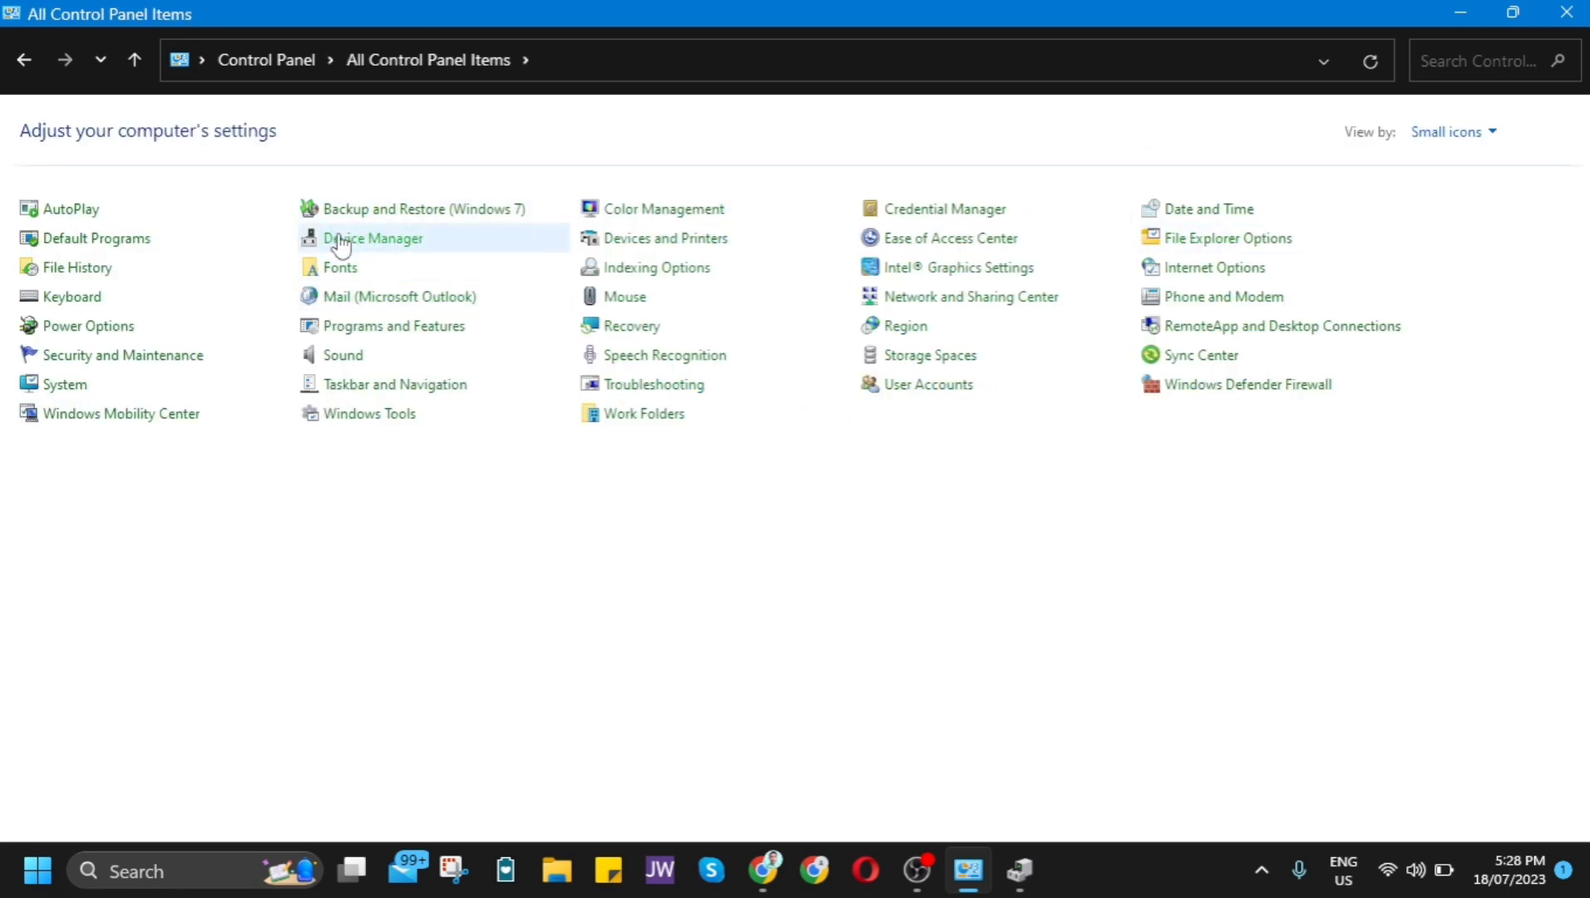
click(1021, 871)
Close Control Panel and expand Device Manager's Audio inputs and outputs category
click(1567, 12)
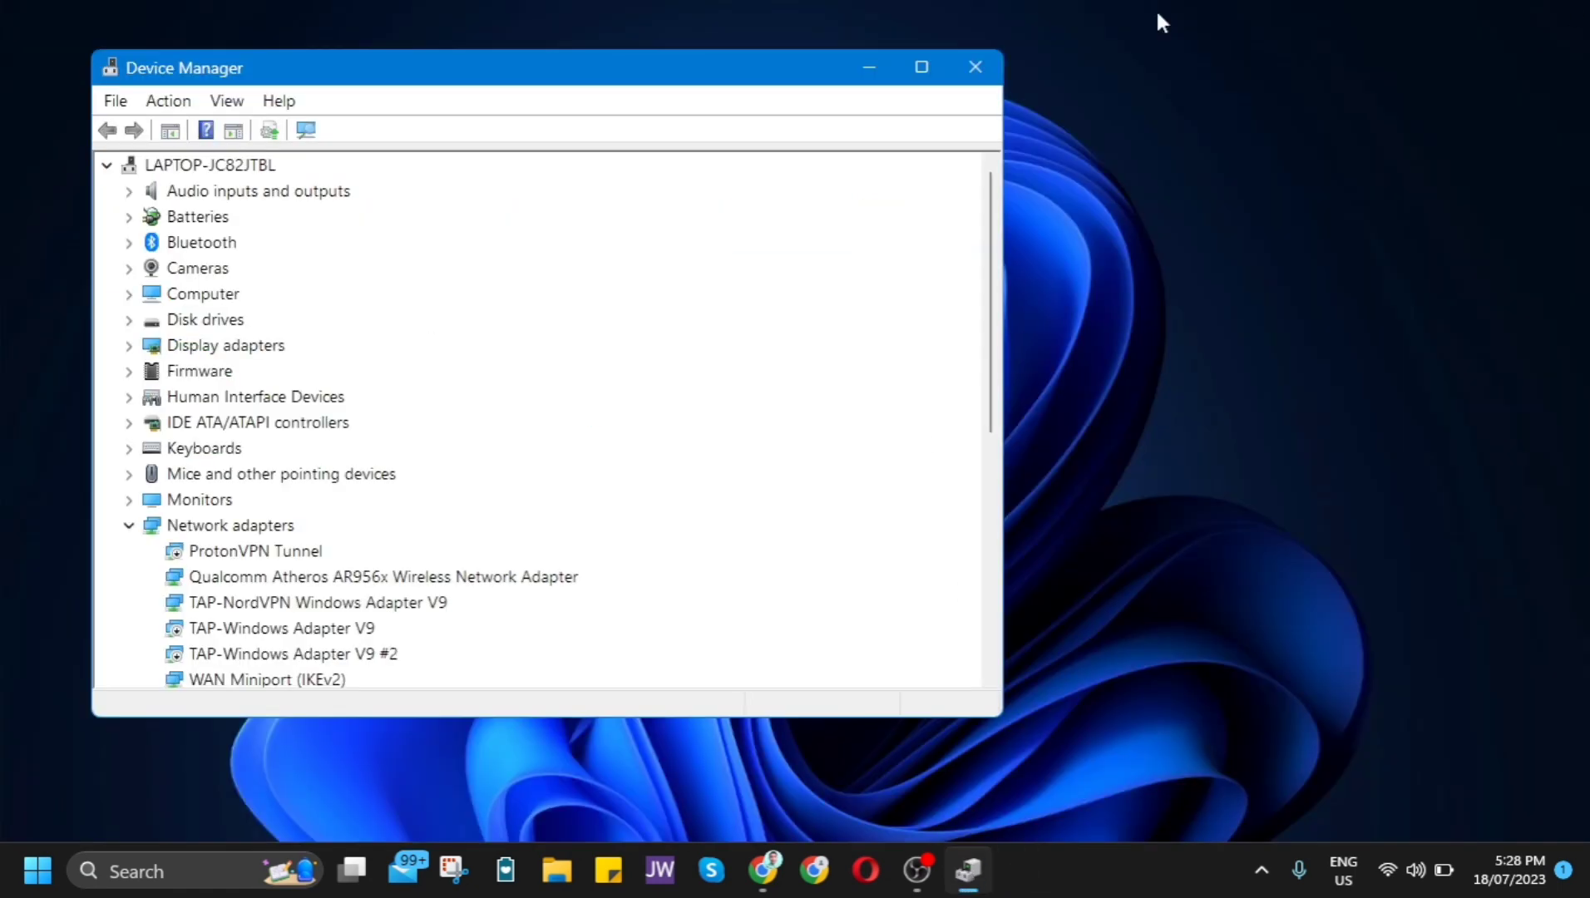
drag(507, 79, 708, 112)
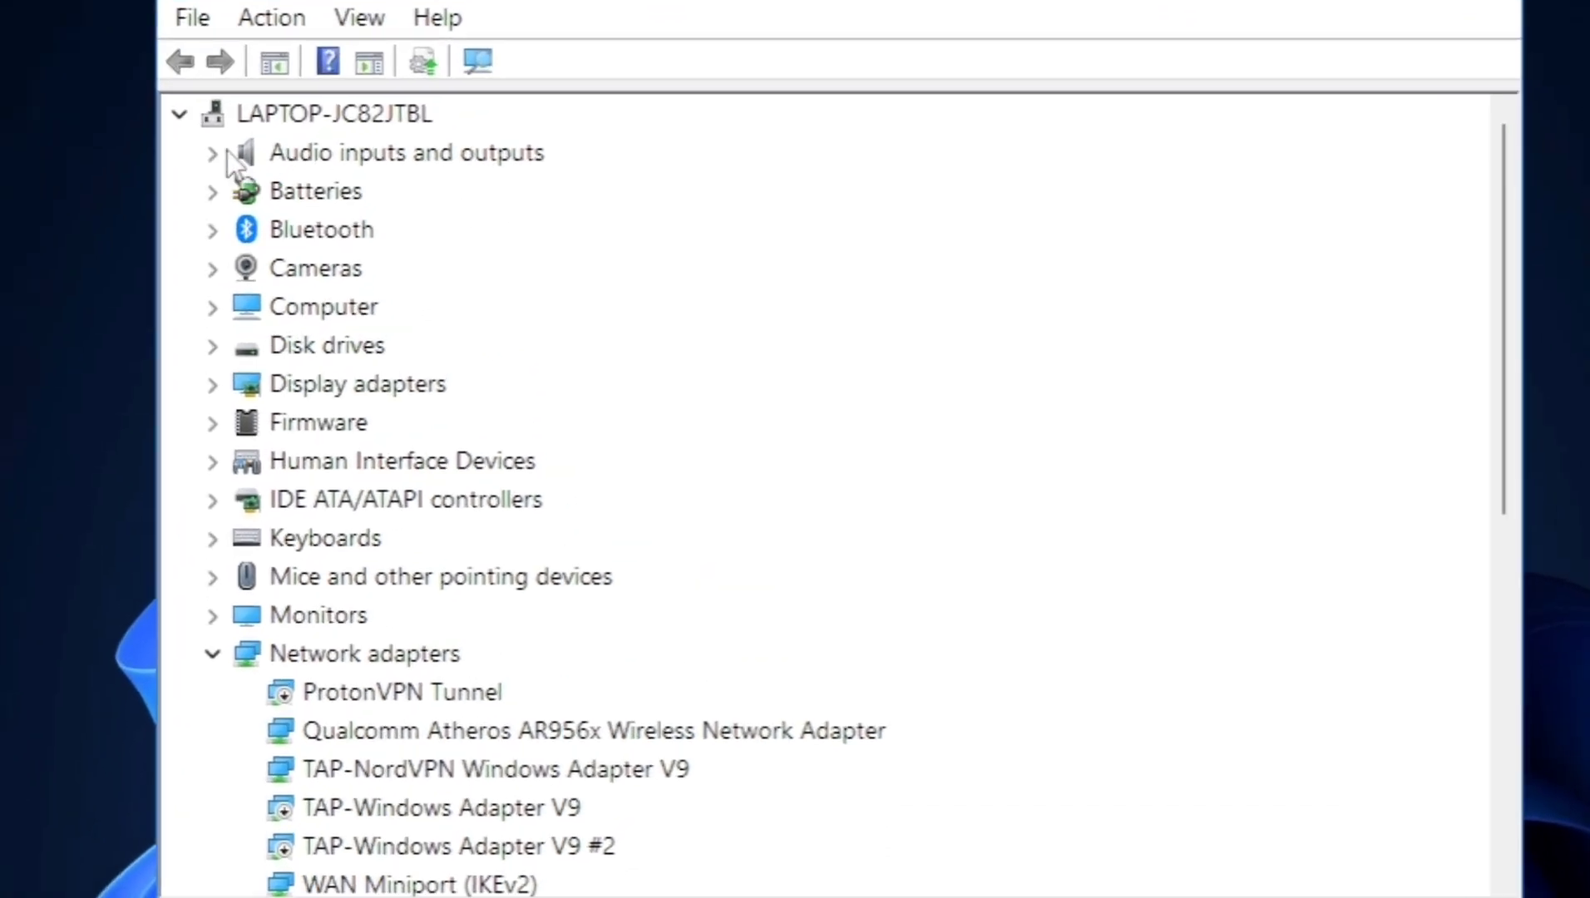
click(307, 205)
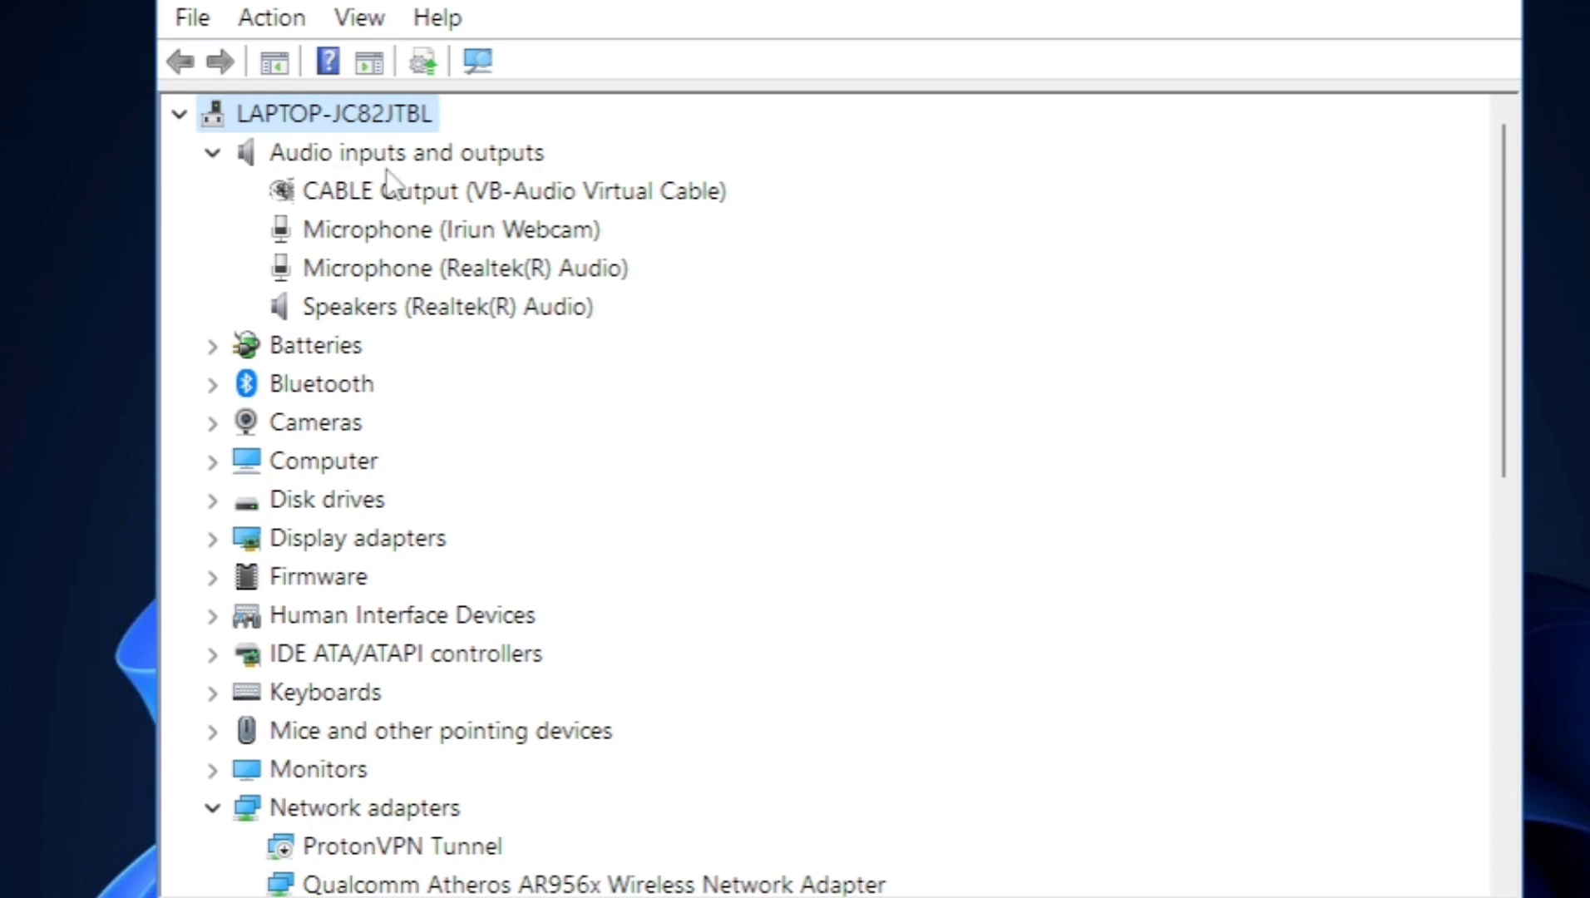
Disable Microphone (Realtek(R) Audio), confirm with Yes, then enable it again
click(403, 268)
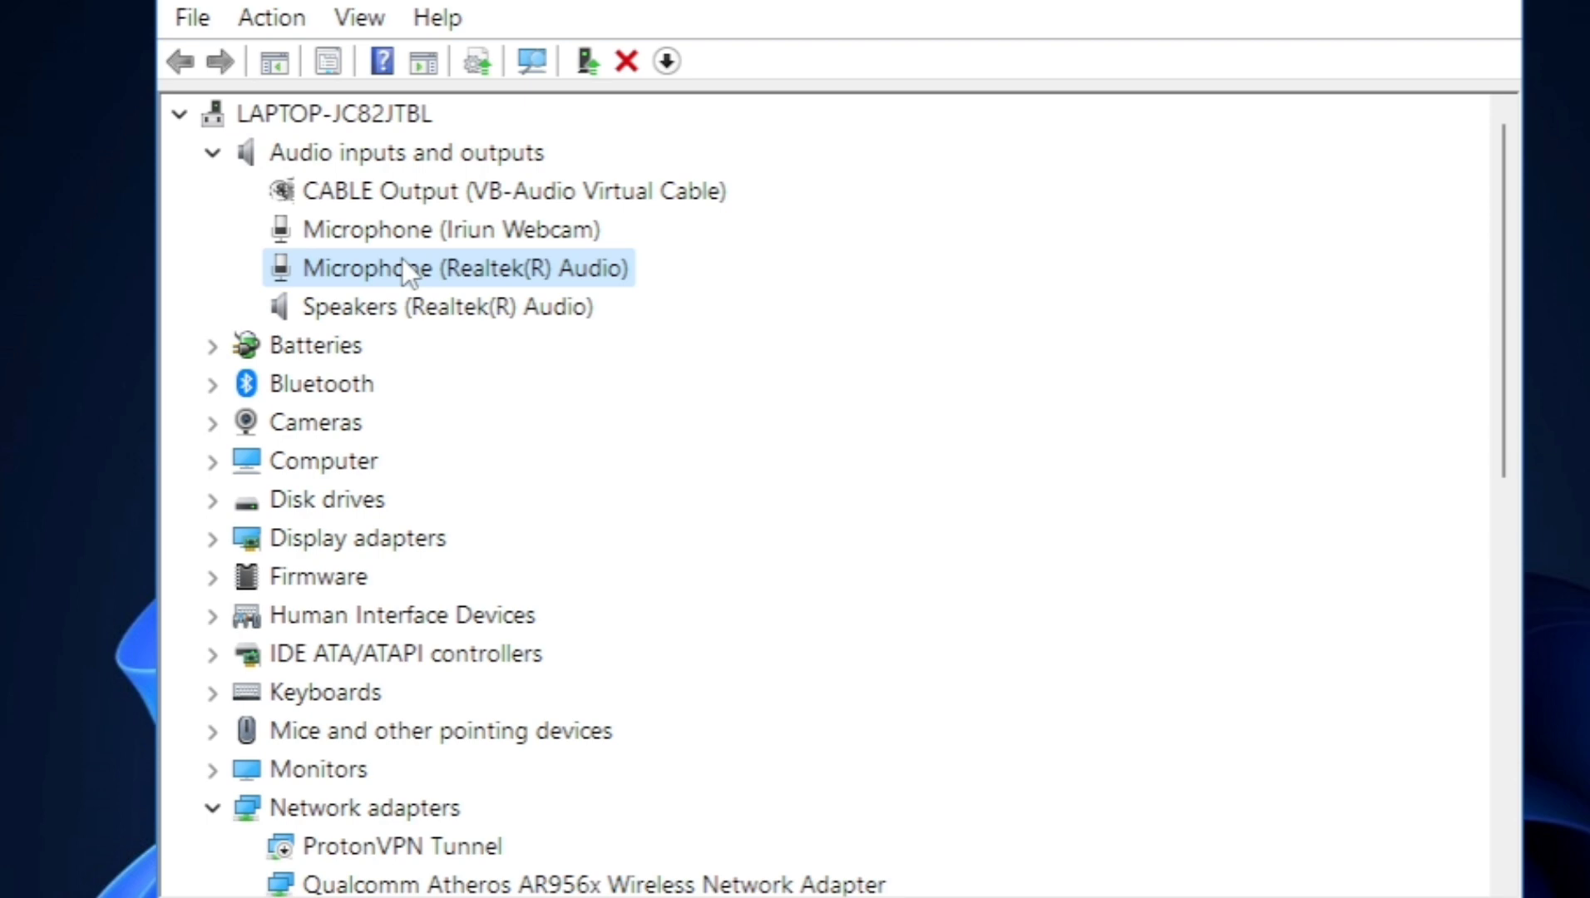
right_click(403, 262)
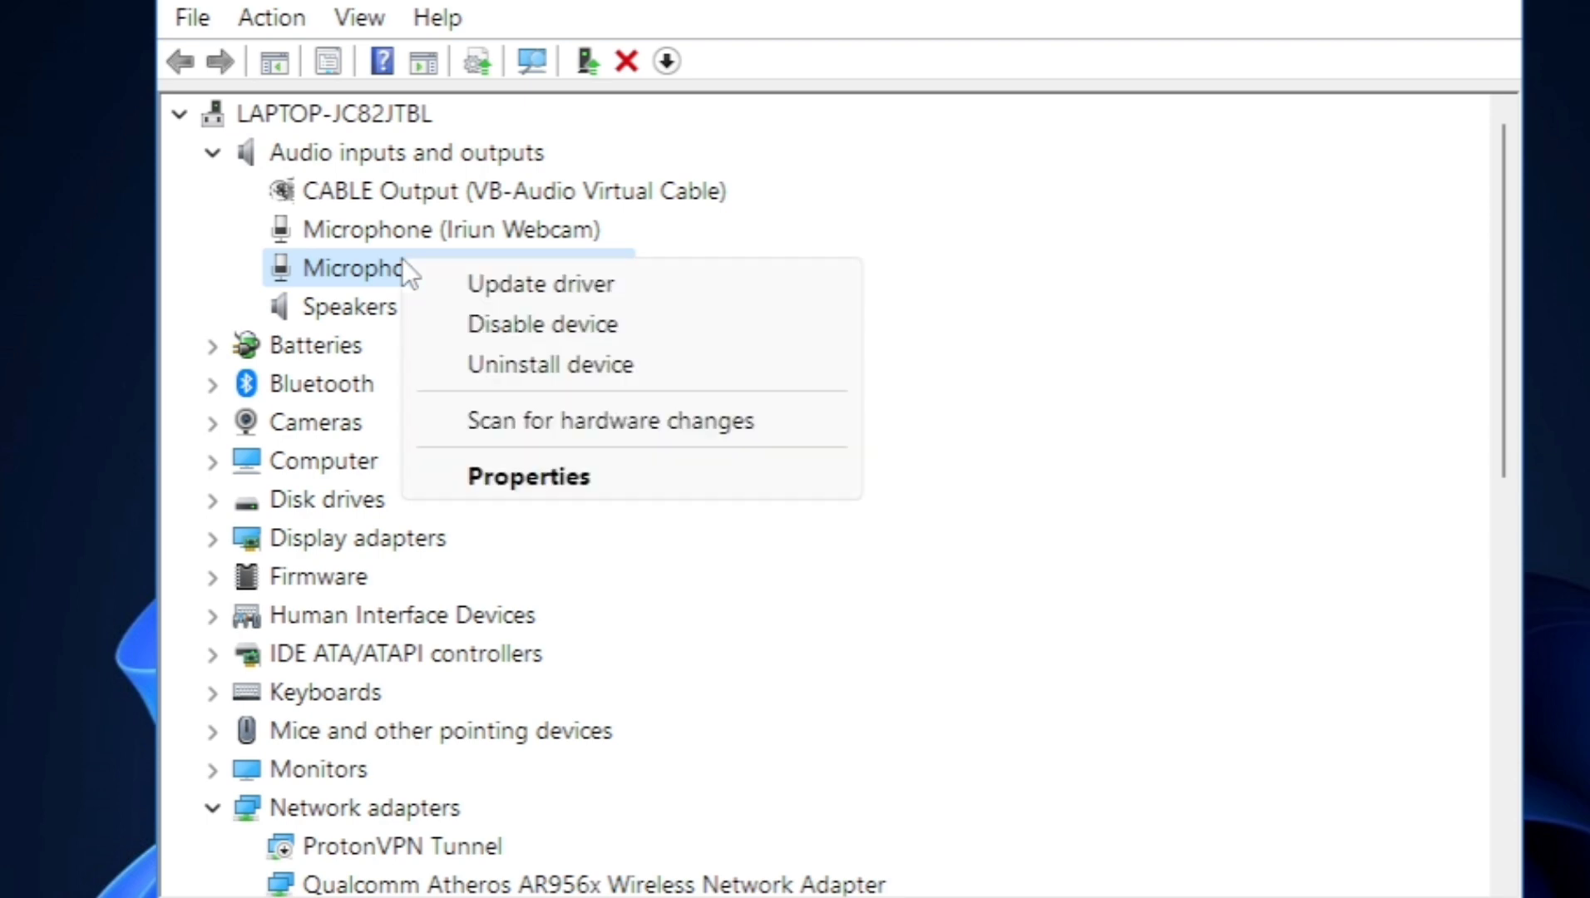
click(492, 325)
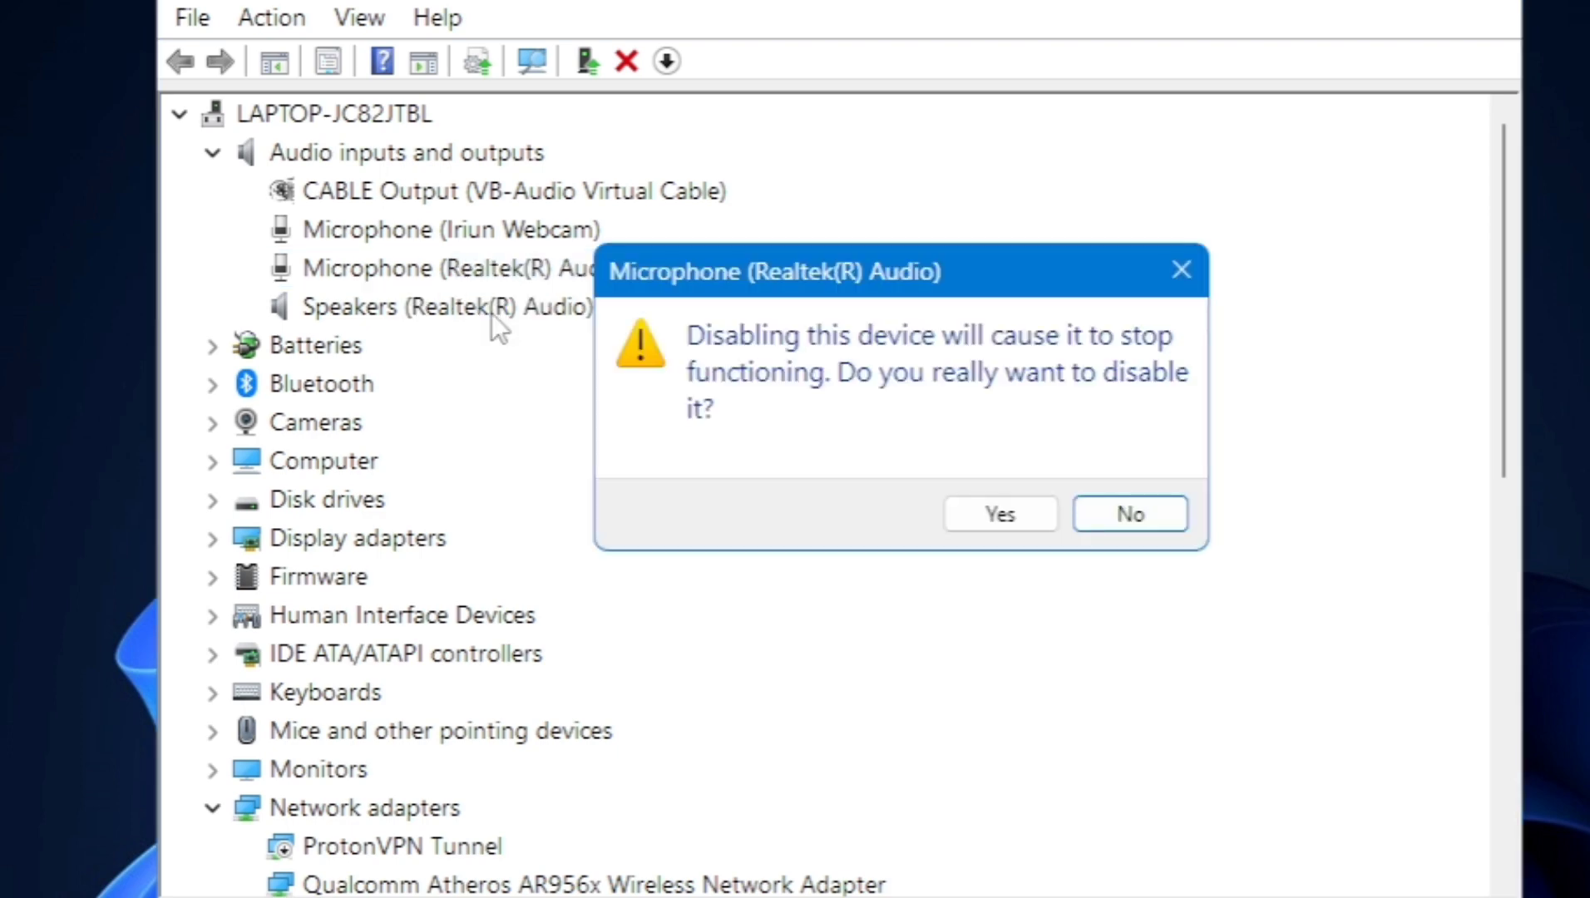
click(1000, 509)
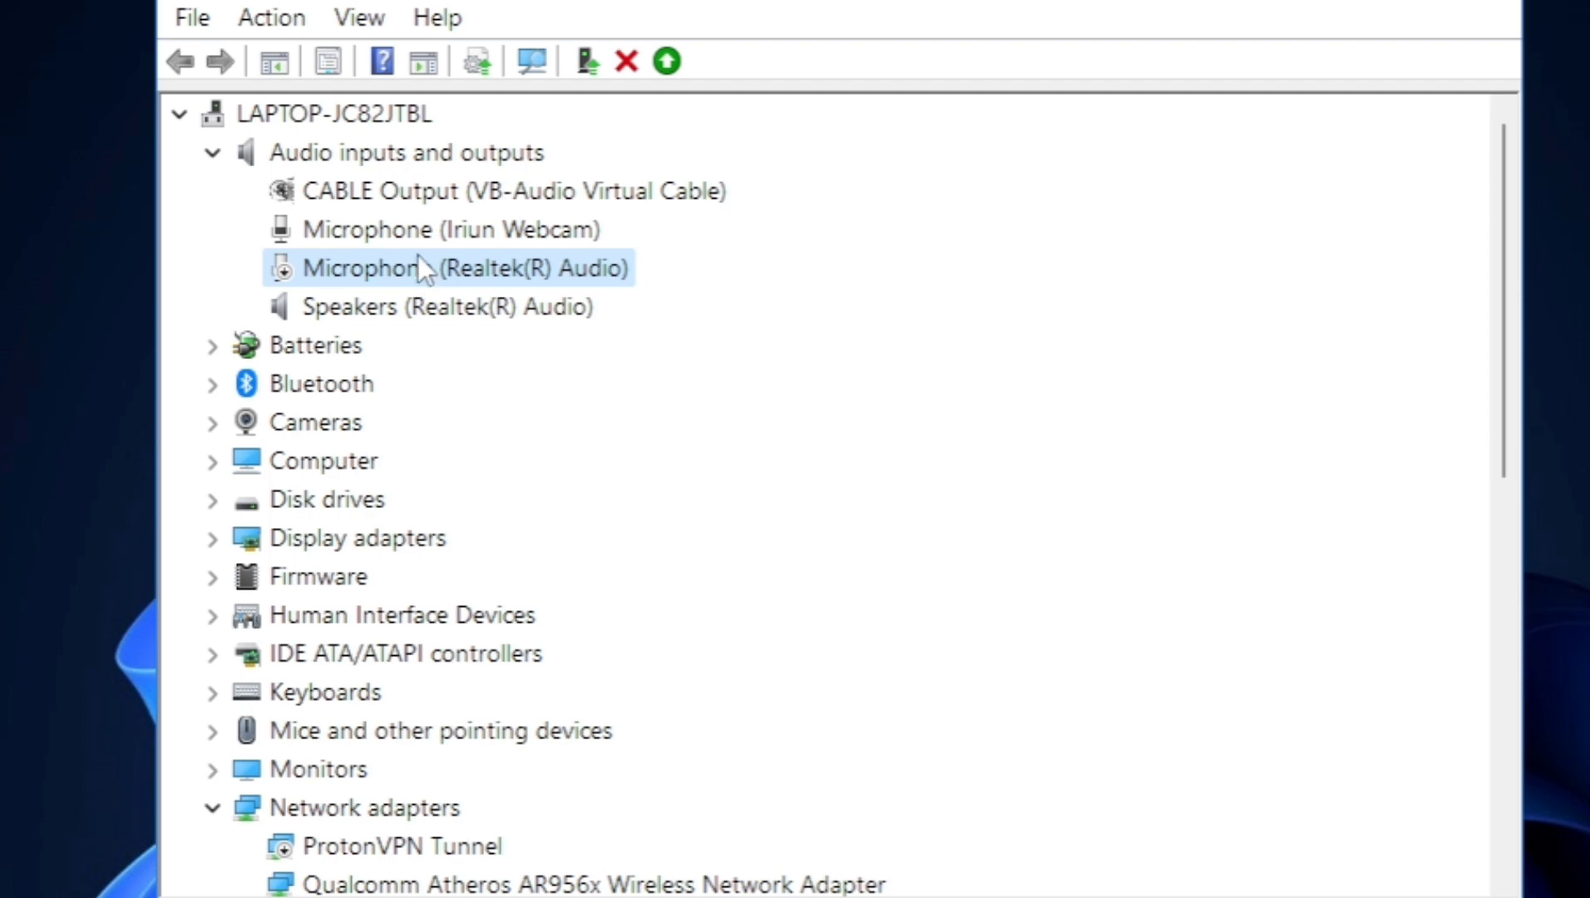
right_click(424, 265)
click(544, 325)
Open the Realtek microphone's Properties and view its Driver tab
right_click(472, 275)
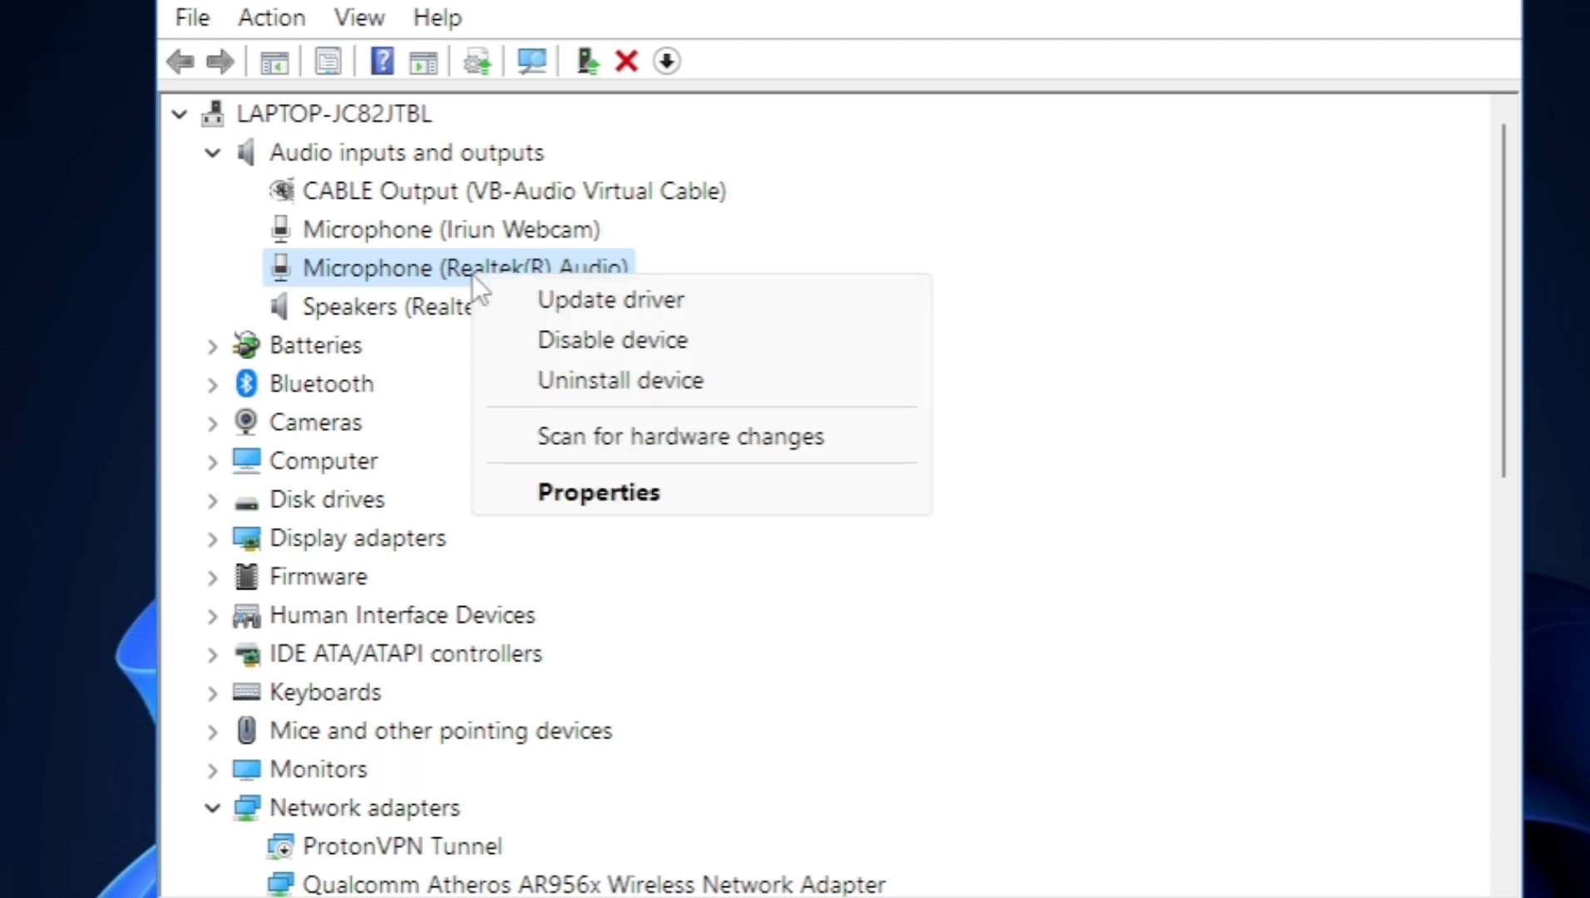
click(589, 496)
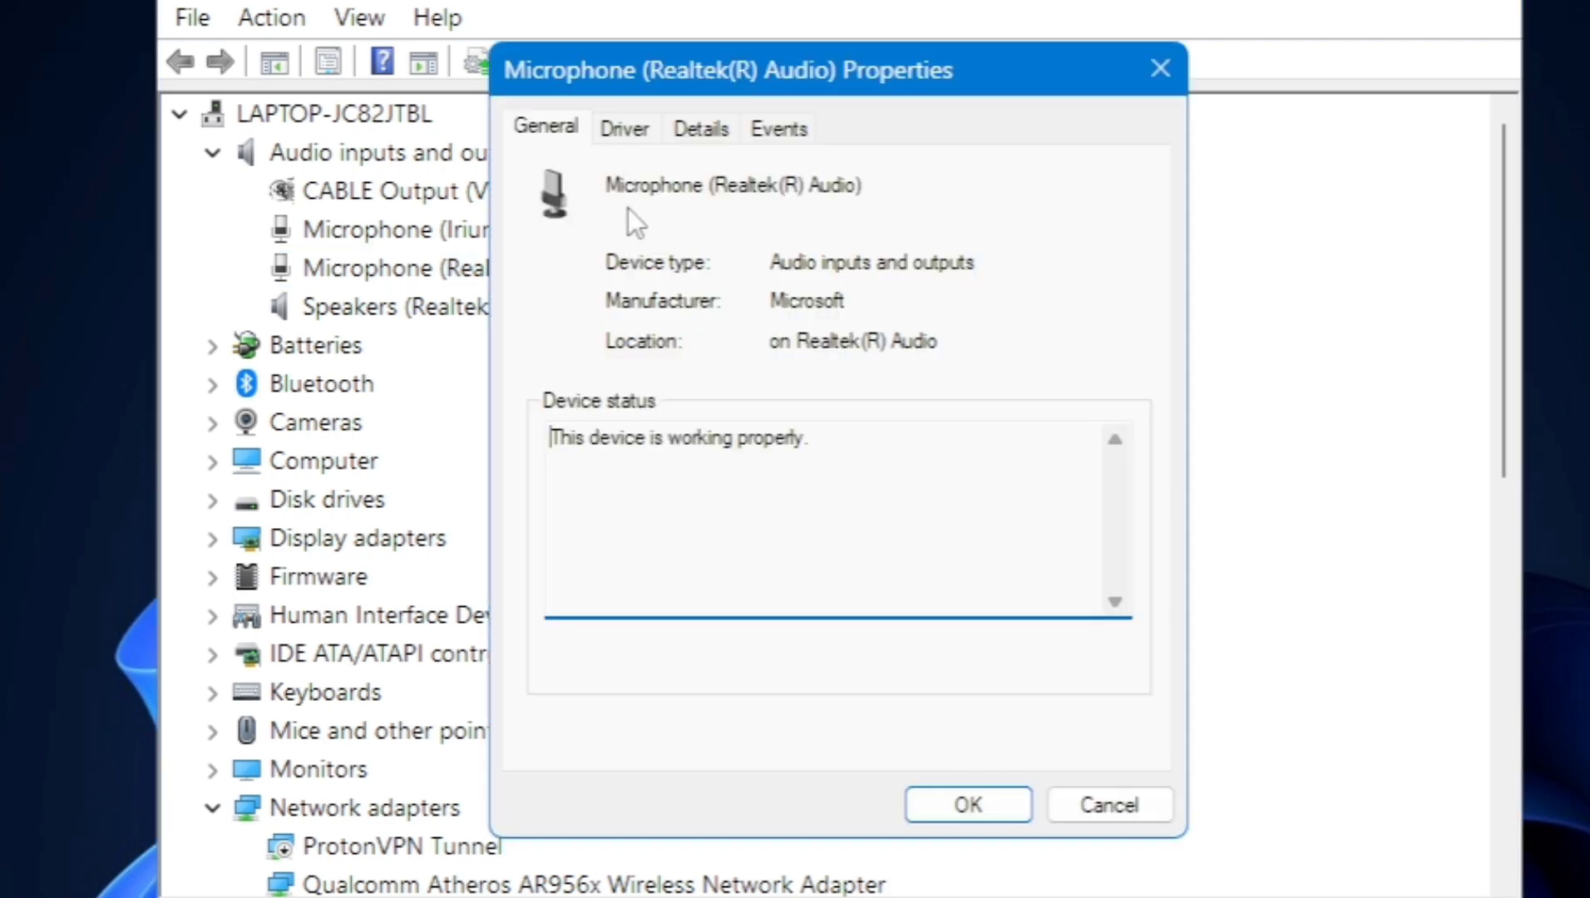
drag(551, 439, 849, 443)
click(626, 129)
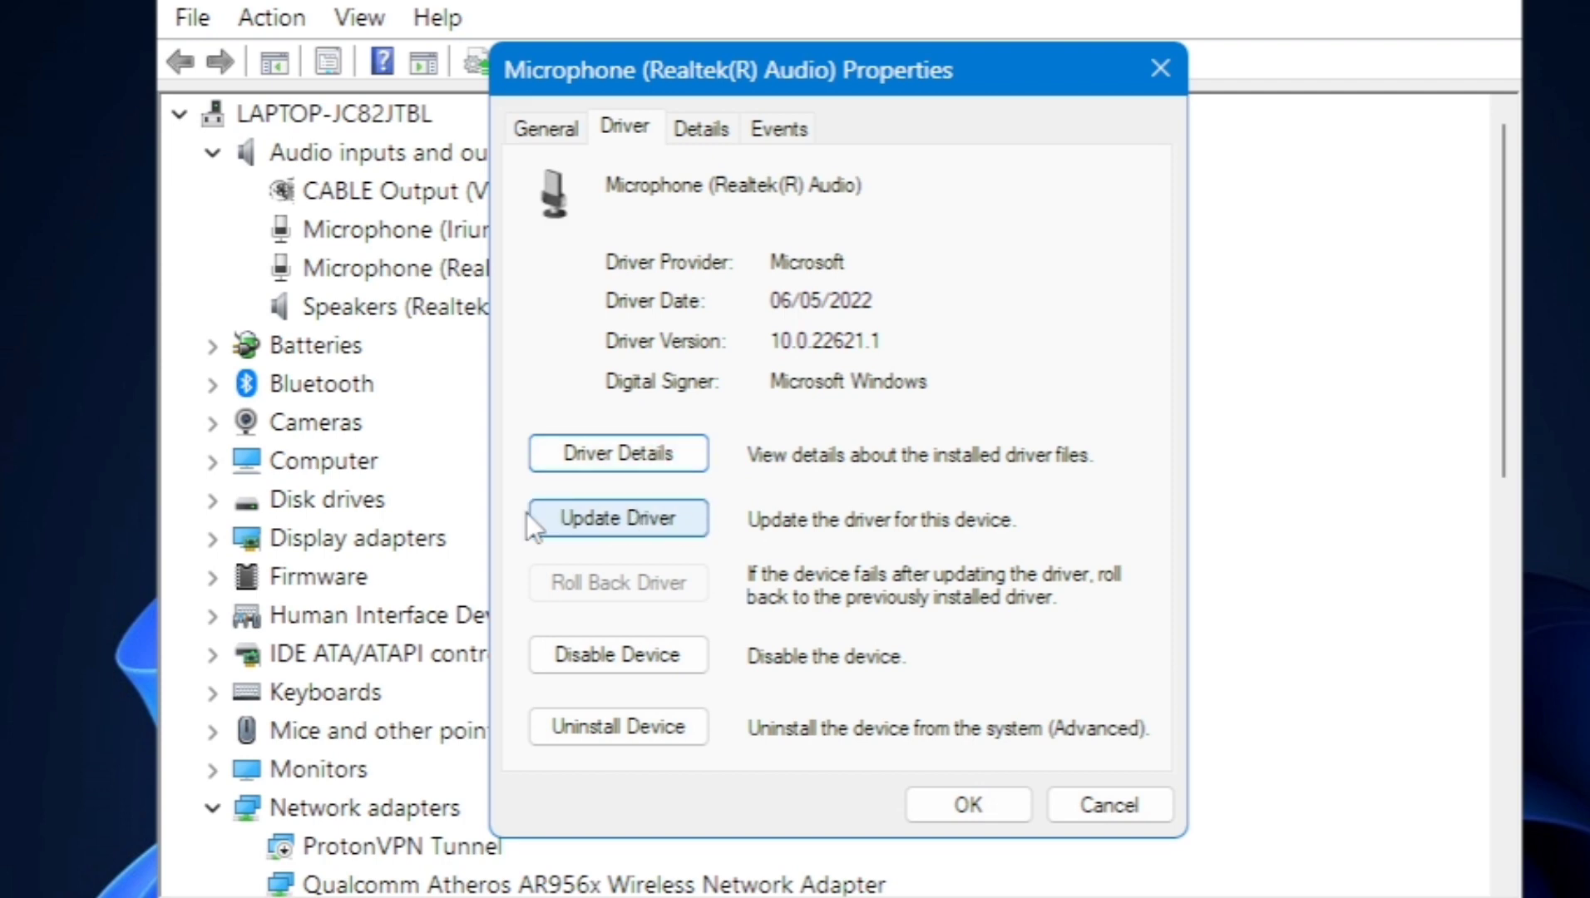
Search automatically for an updated driver, then review the Details and Events tabs
click(590, 522)
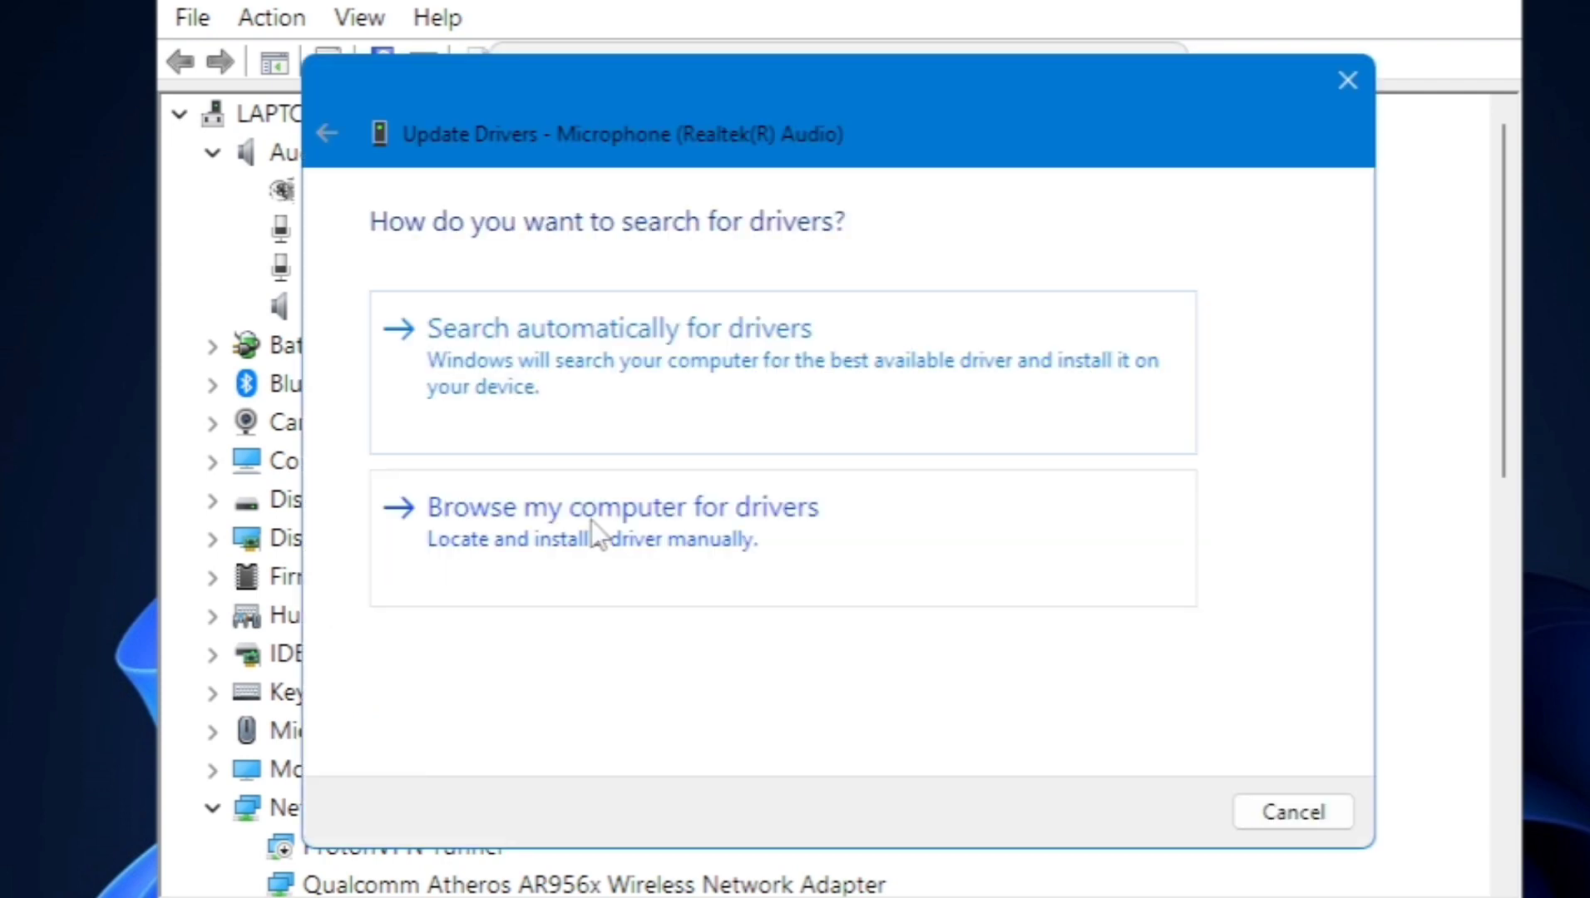
click(617, 379)
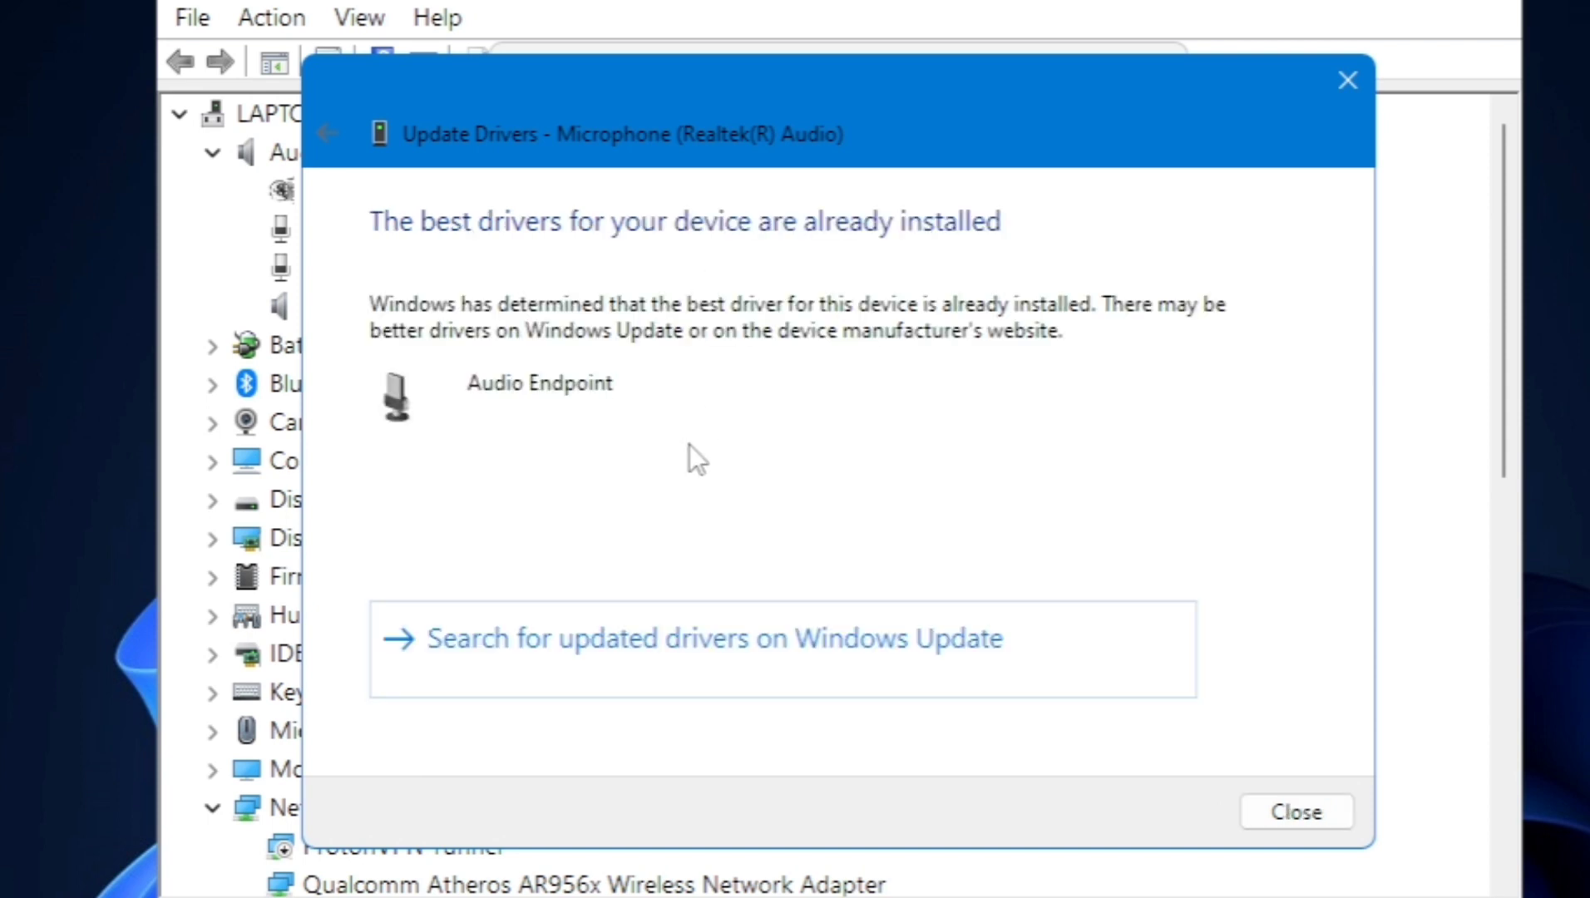
click(1347, 80)
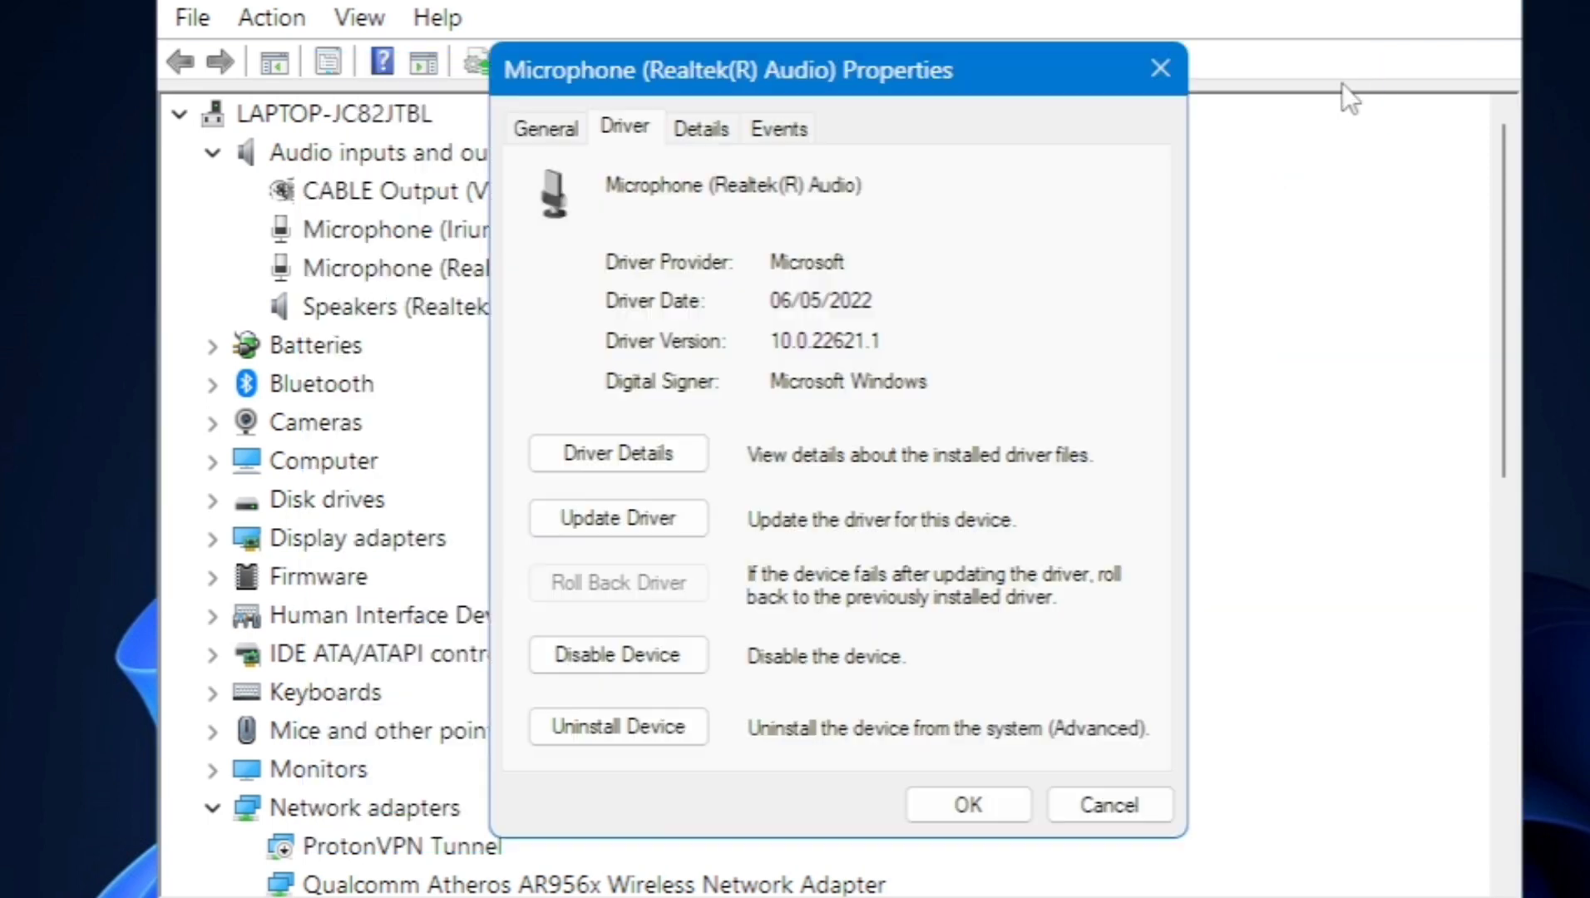
click(698, 131)
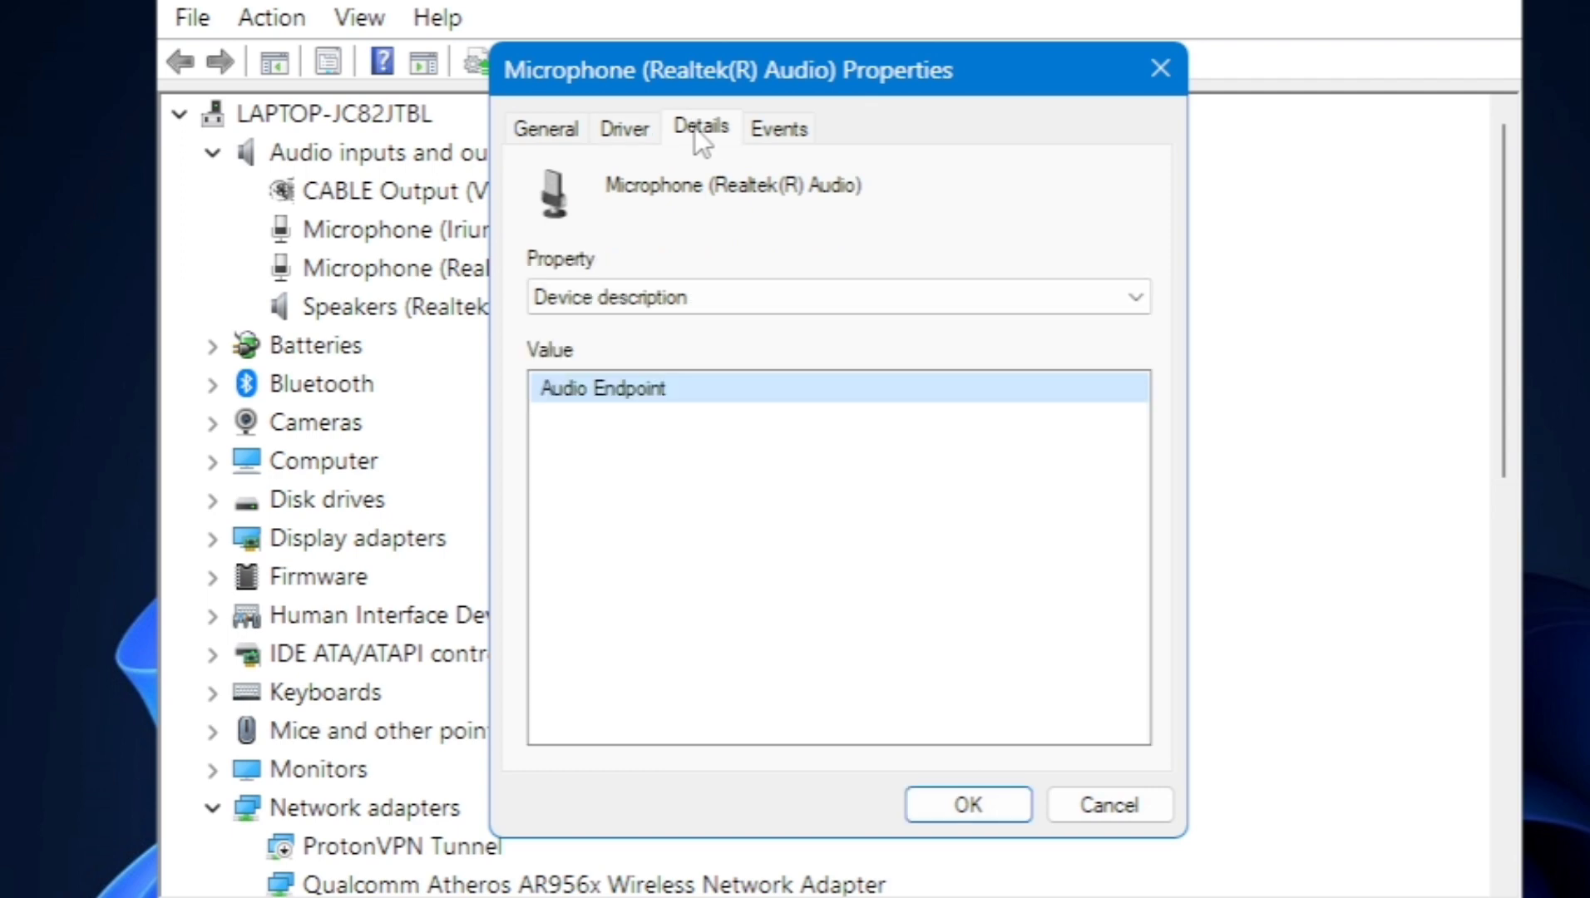
click(755, 131)
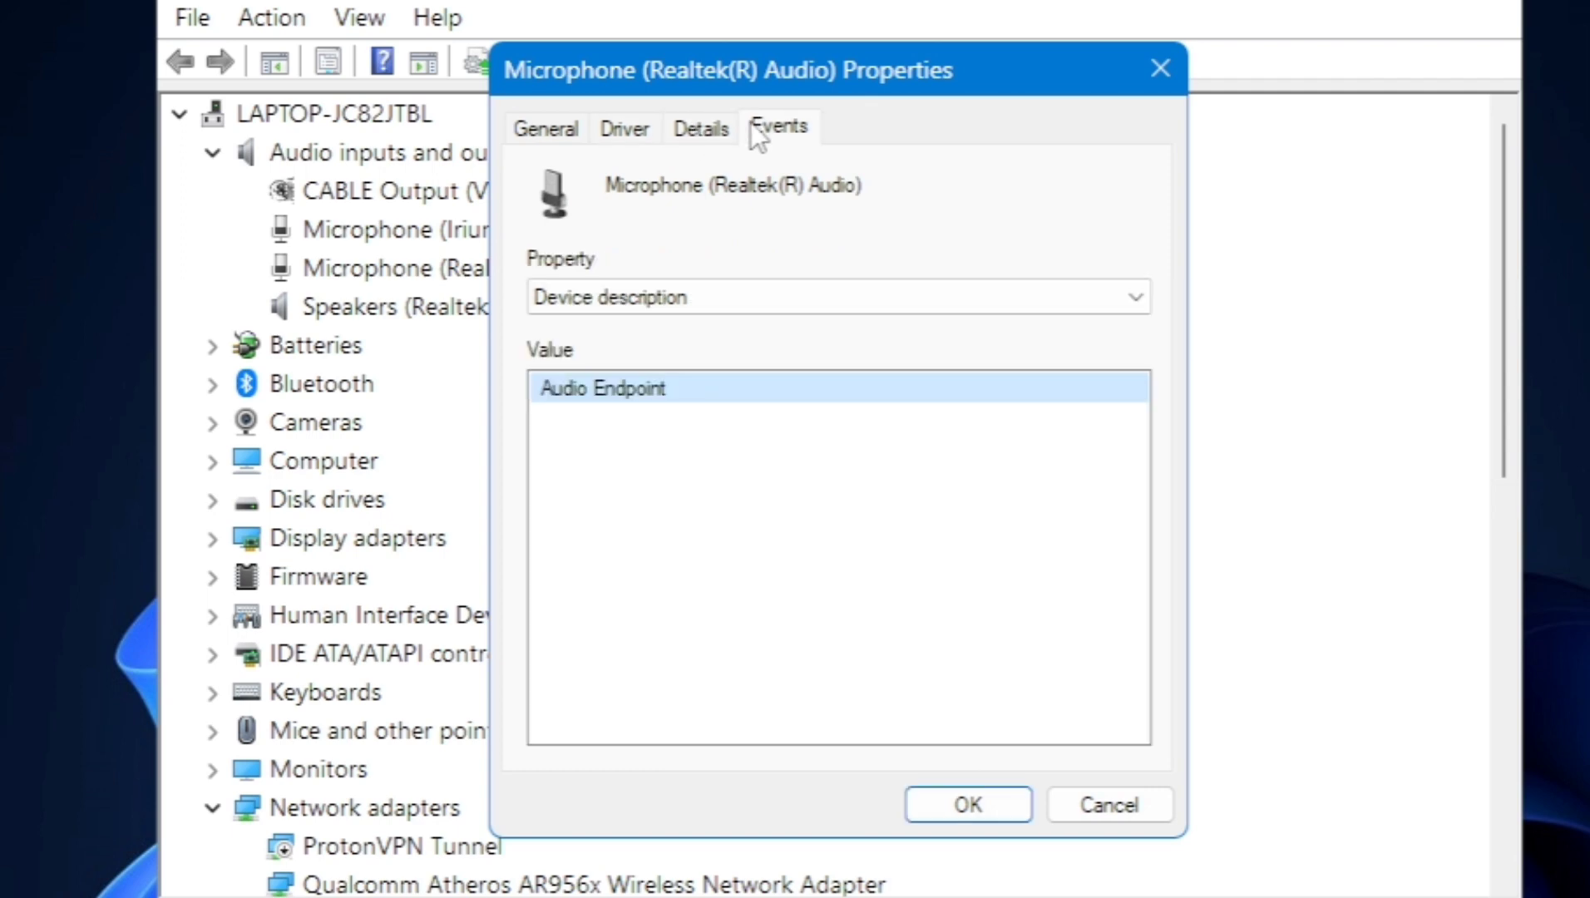
click(550, 135)
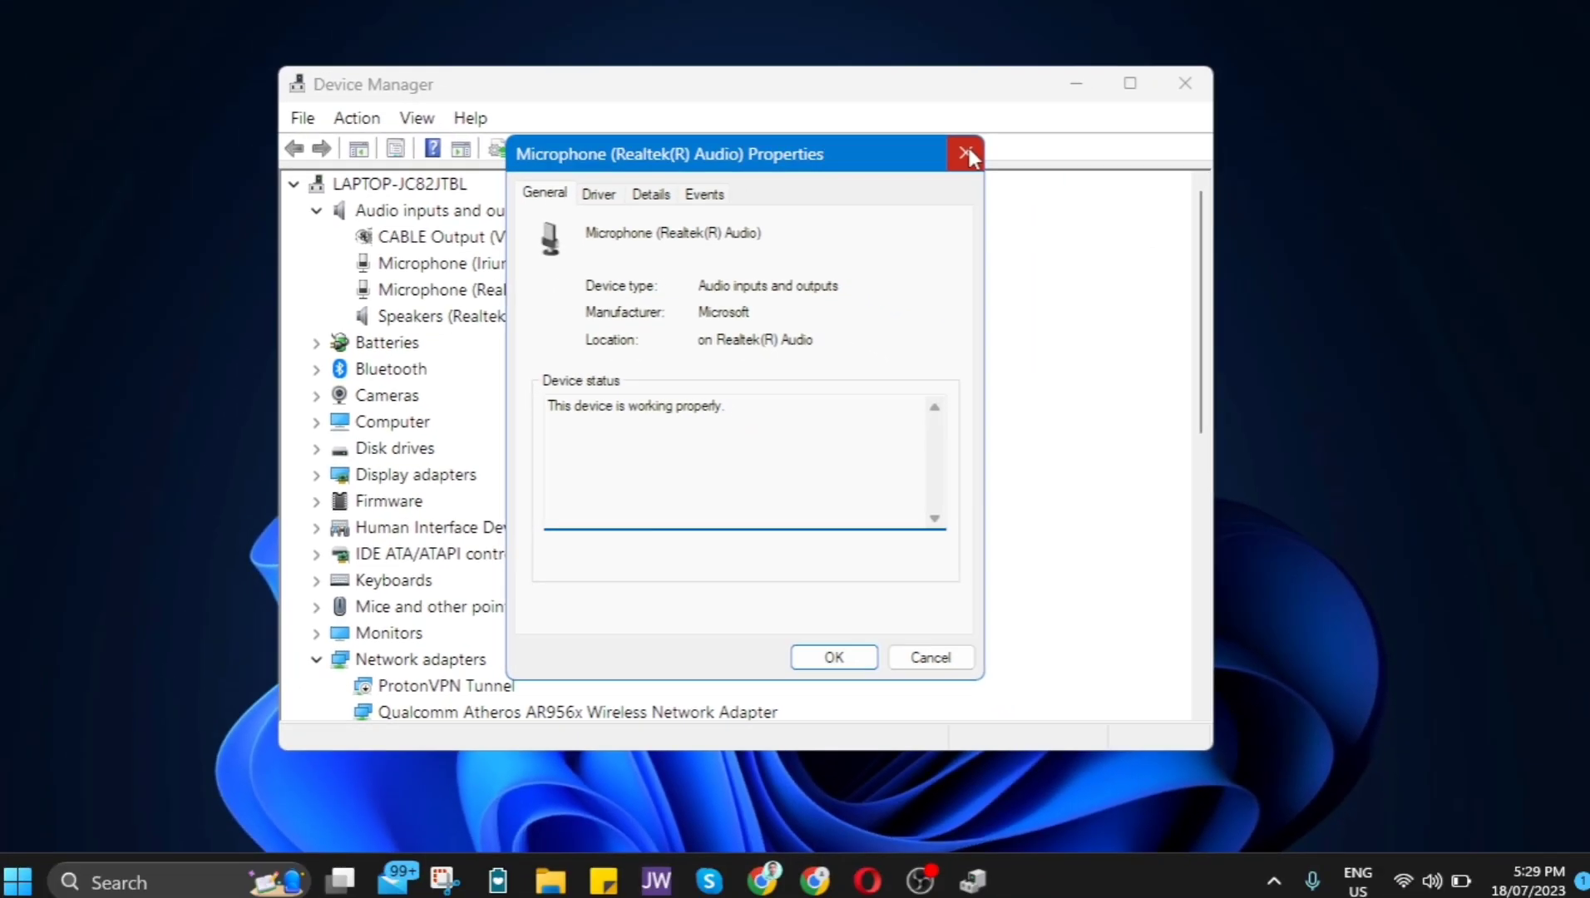
Close the microphone's properties and scan for hardware changes
click(967, 154)
right_click(582, 292)
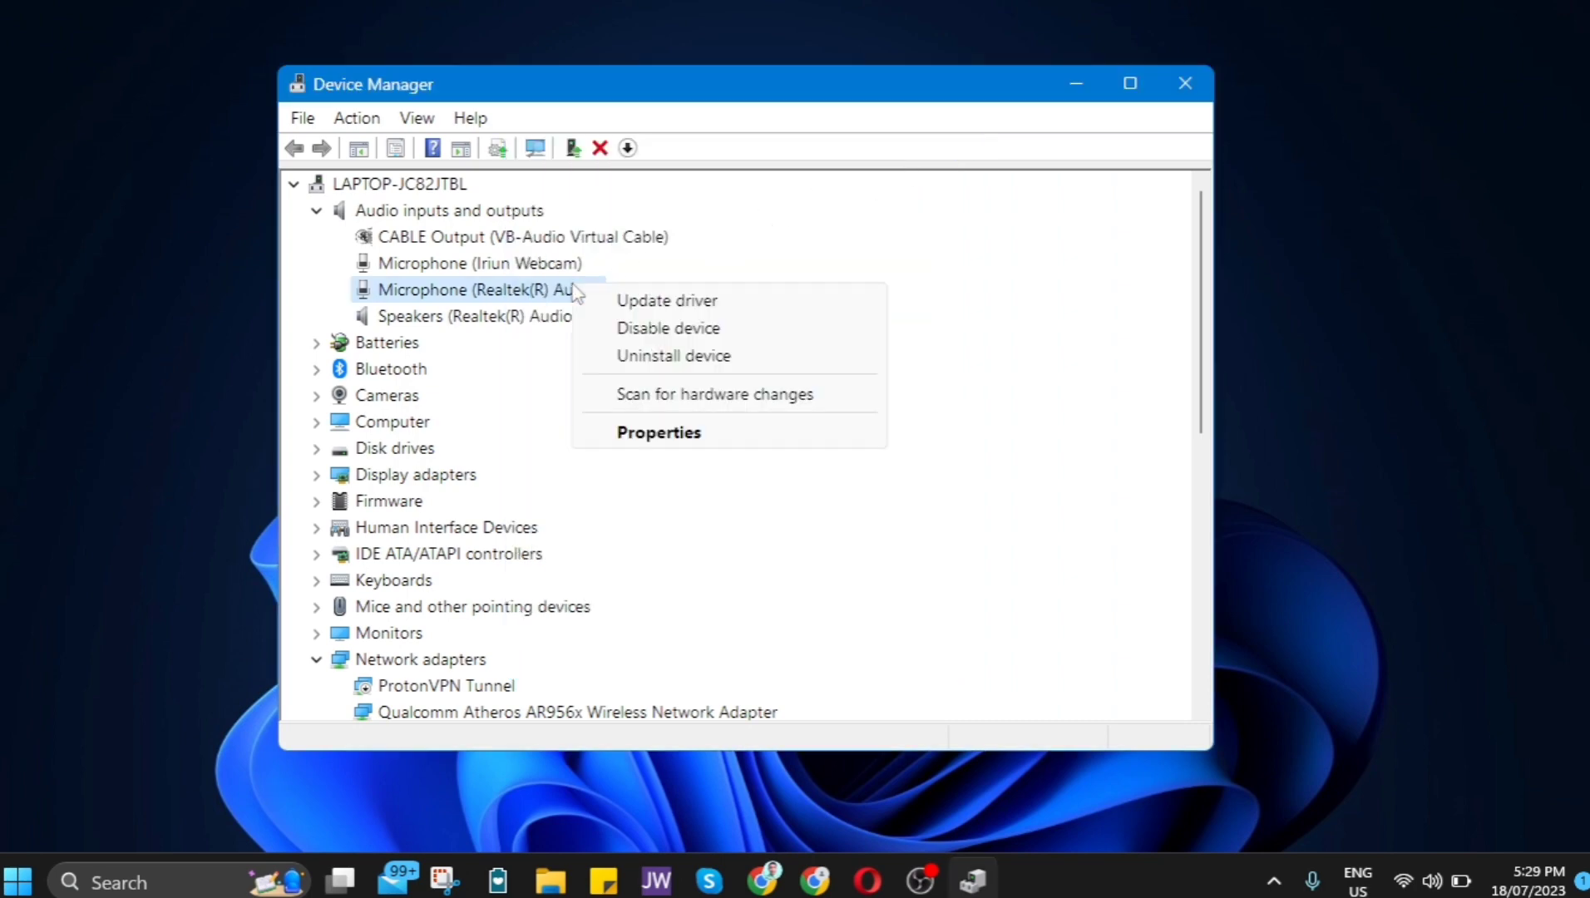
click(652, 396)
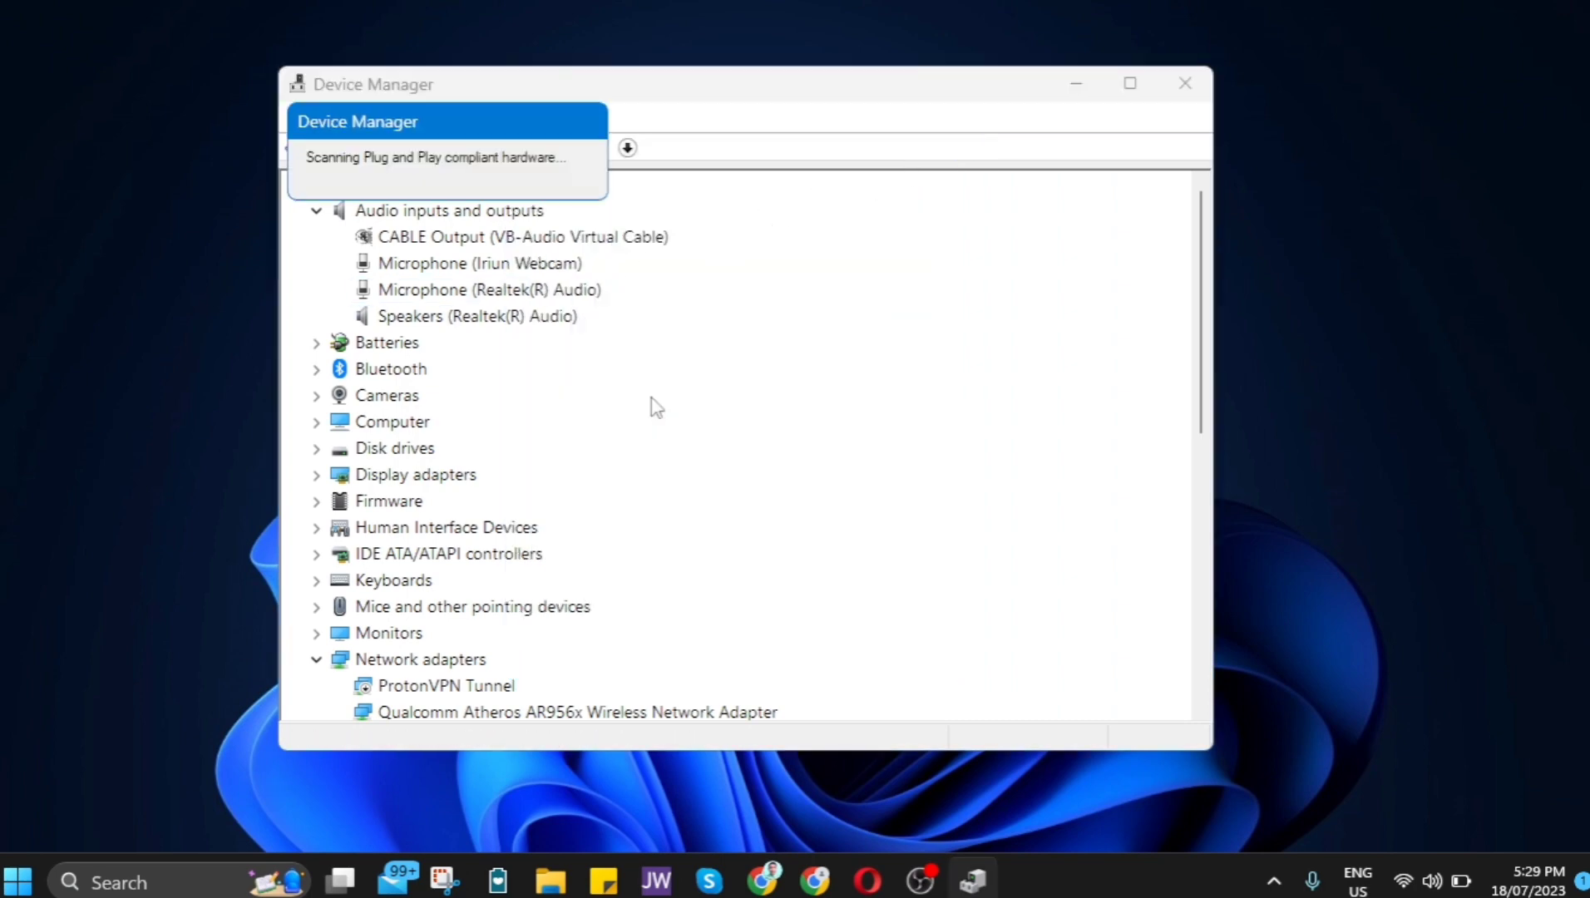